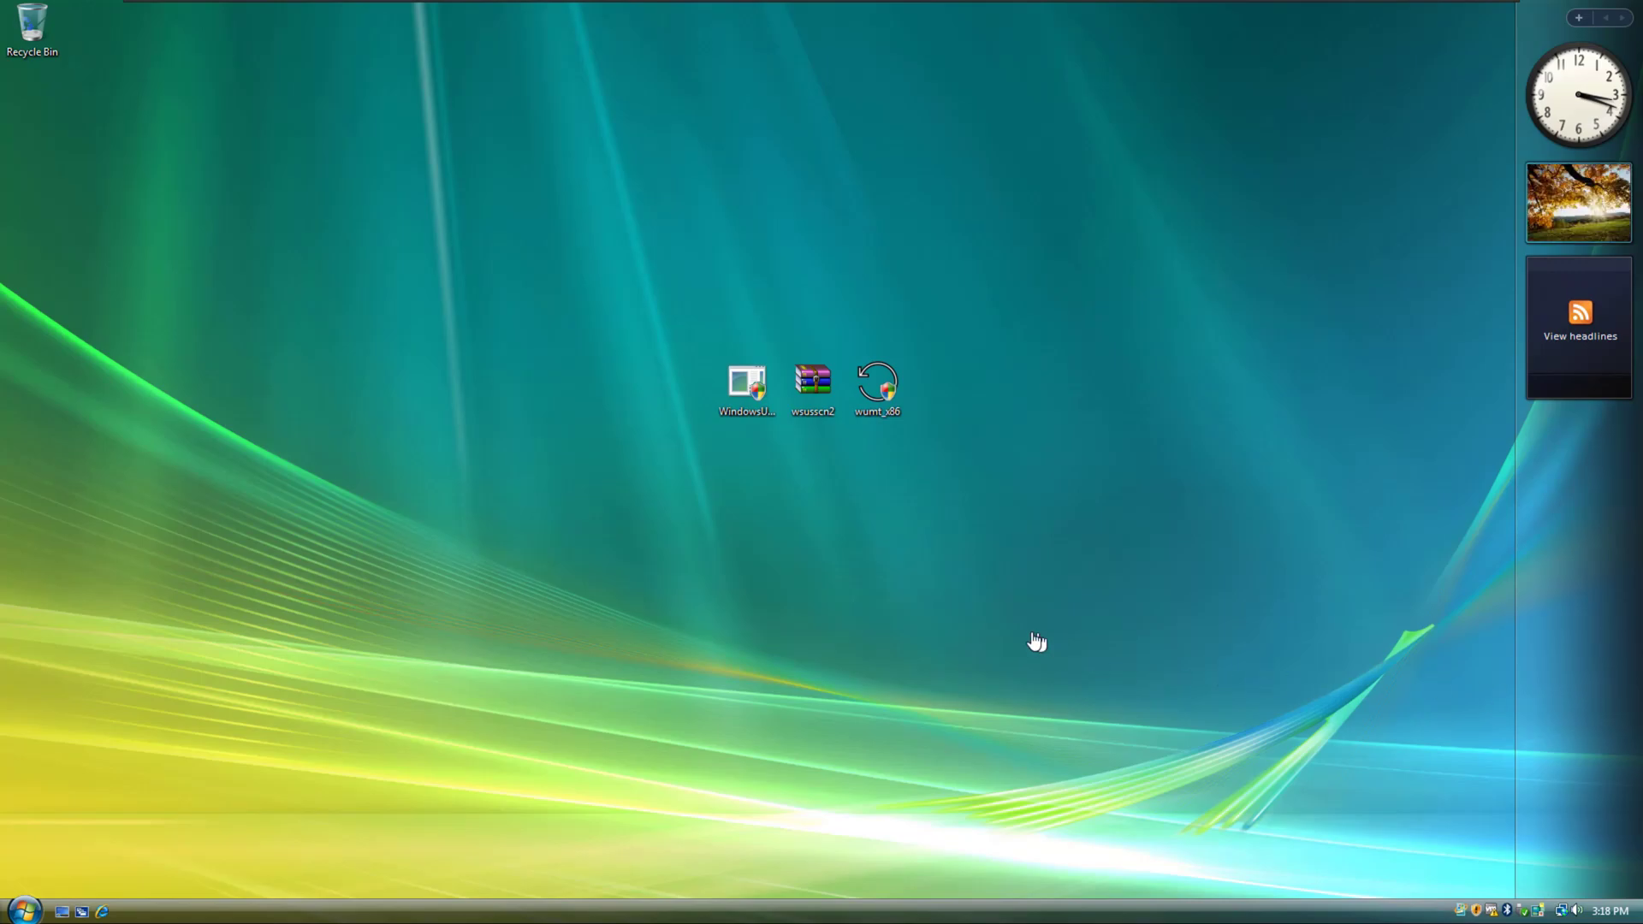
# - Open Internet Explorer on the unreachable go.microsoft.com fwlink page and select its address
pyautogui.click(102, 911)
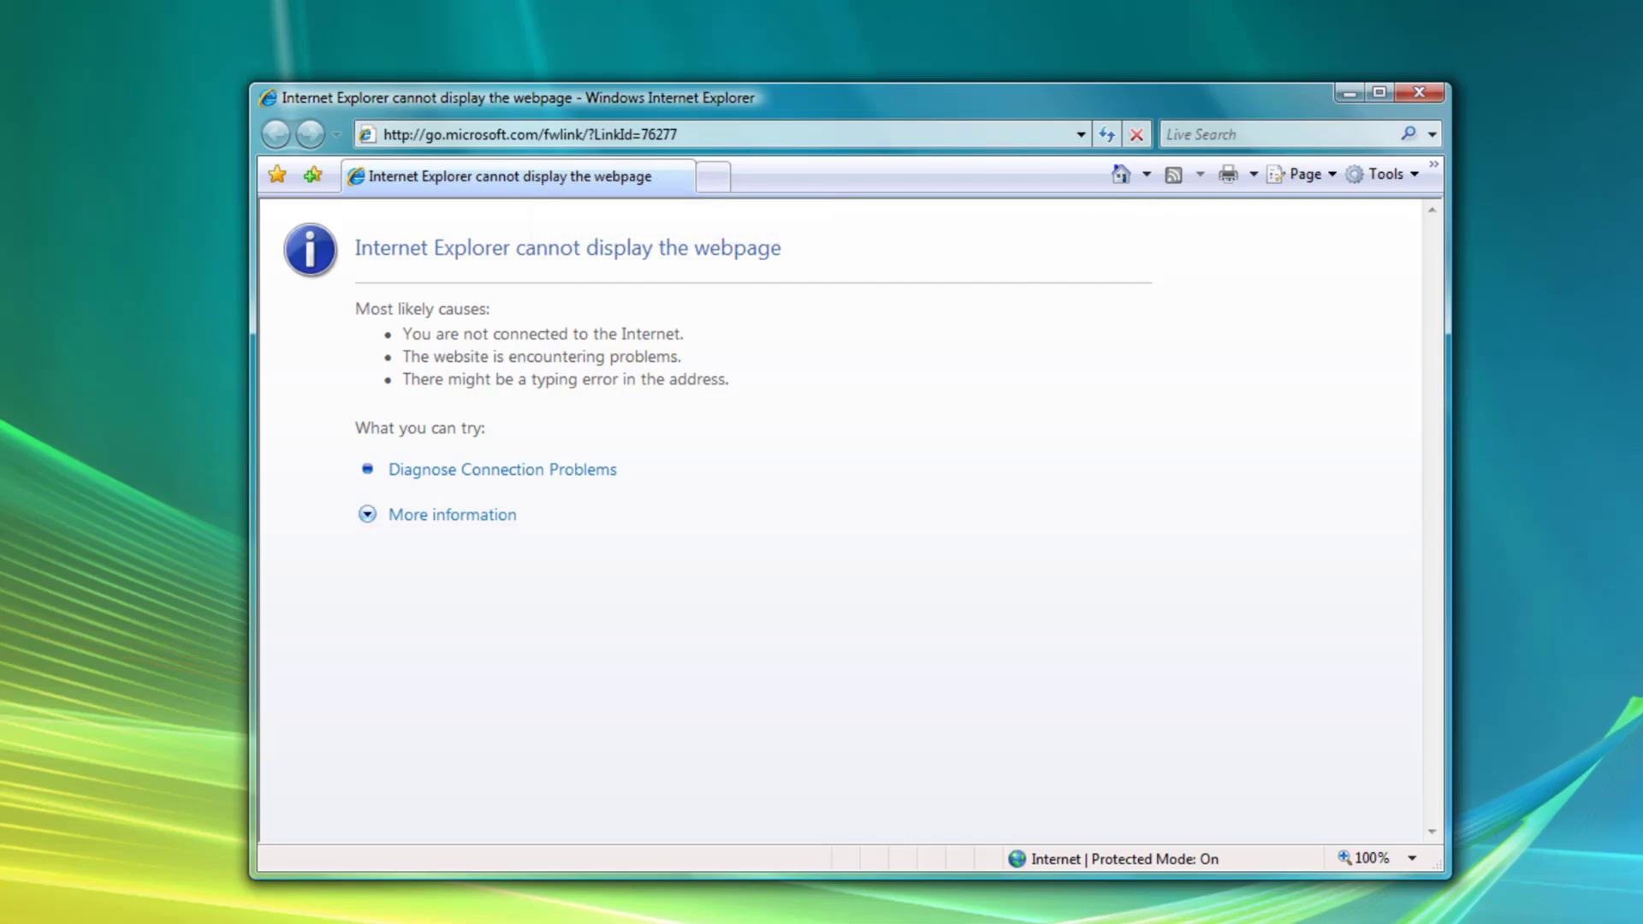
pyautogui.click(800, 136)
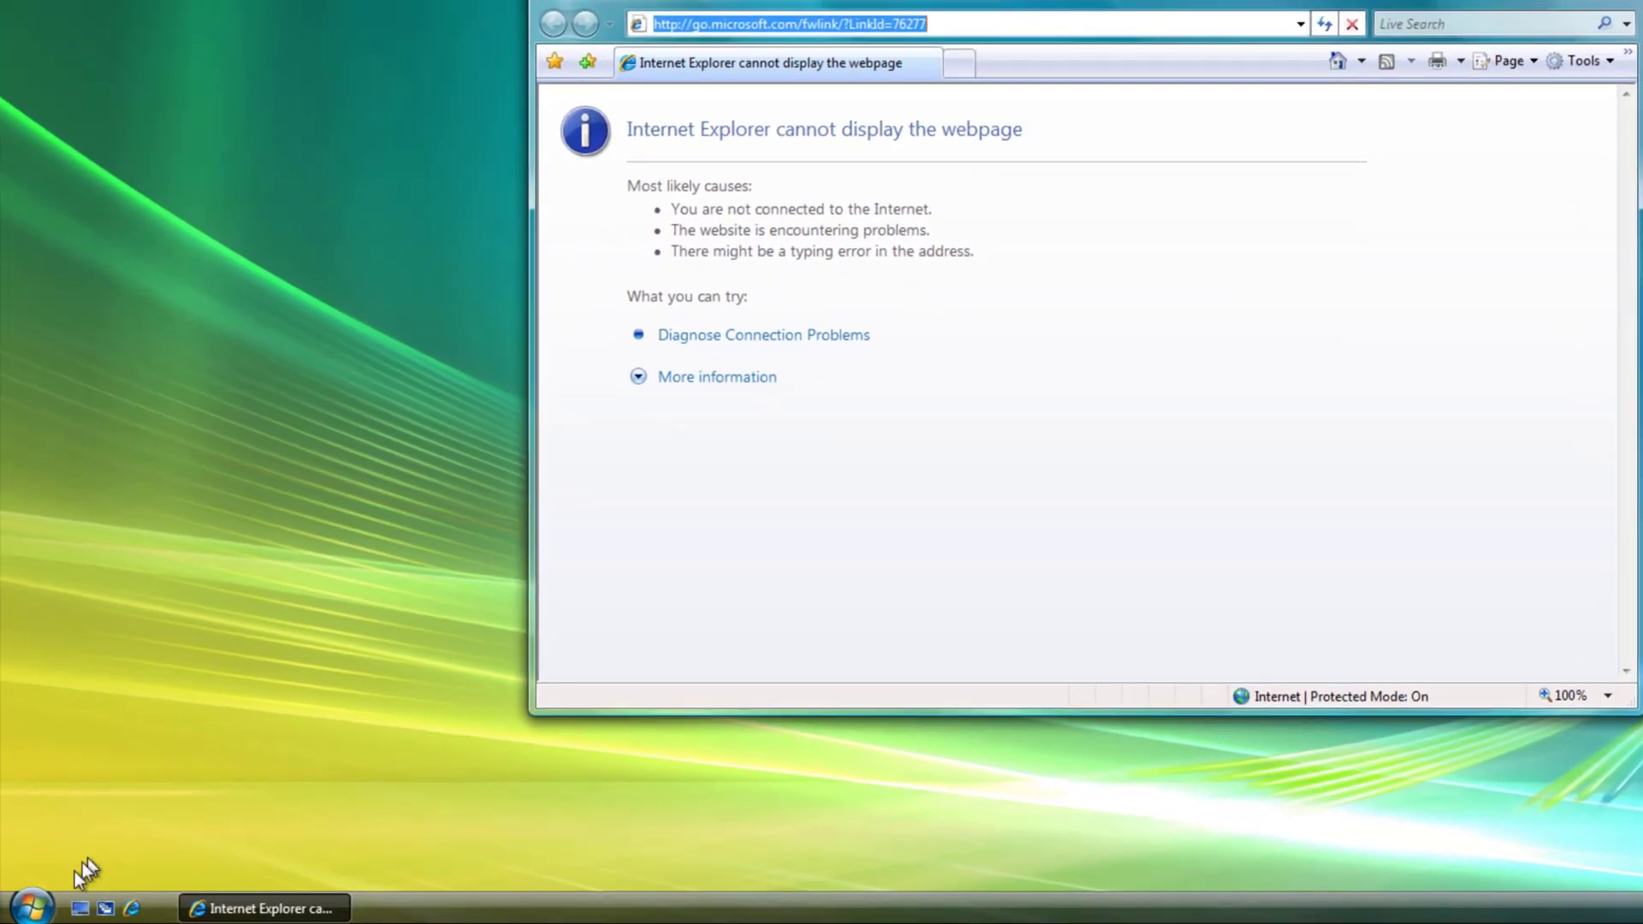
pyautogui.click(31, 905)
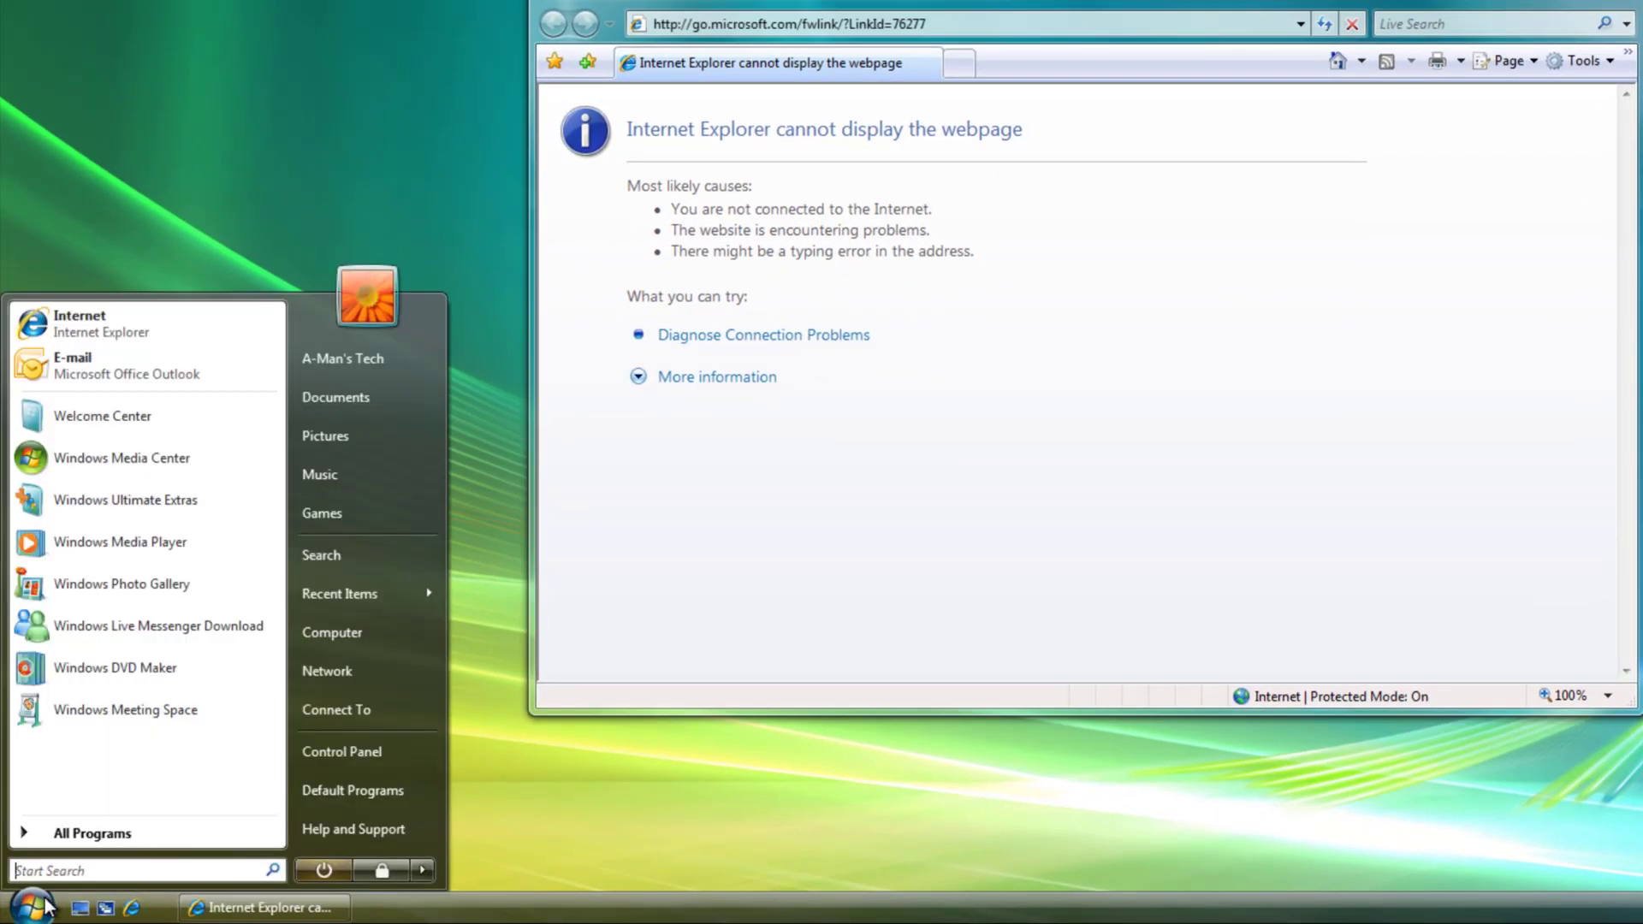
pyautogui.rightClick(331, 644)
pyautogui.click(453, 633)
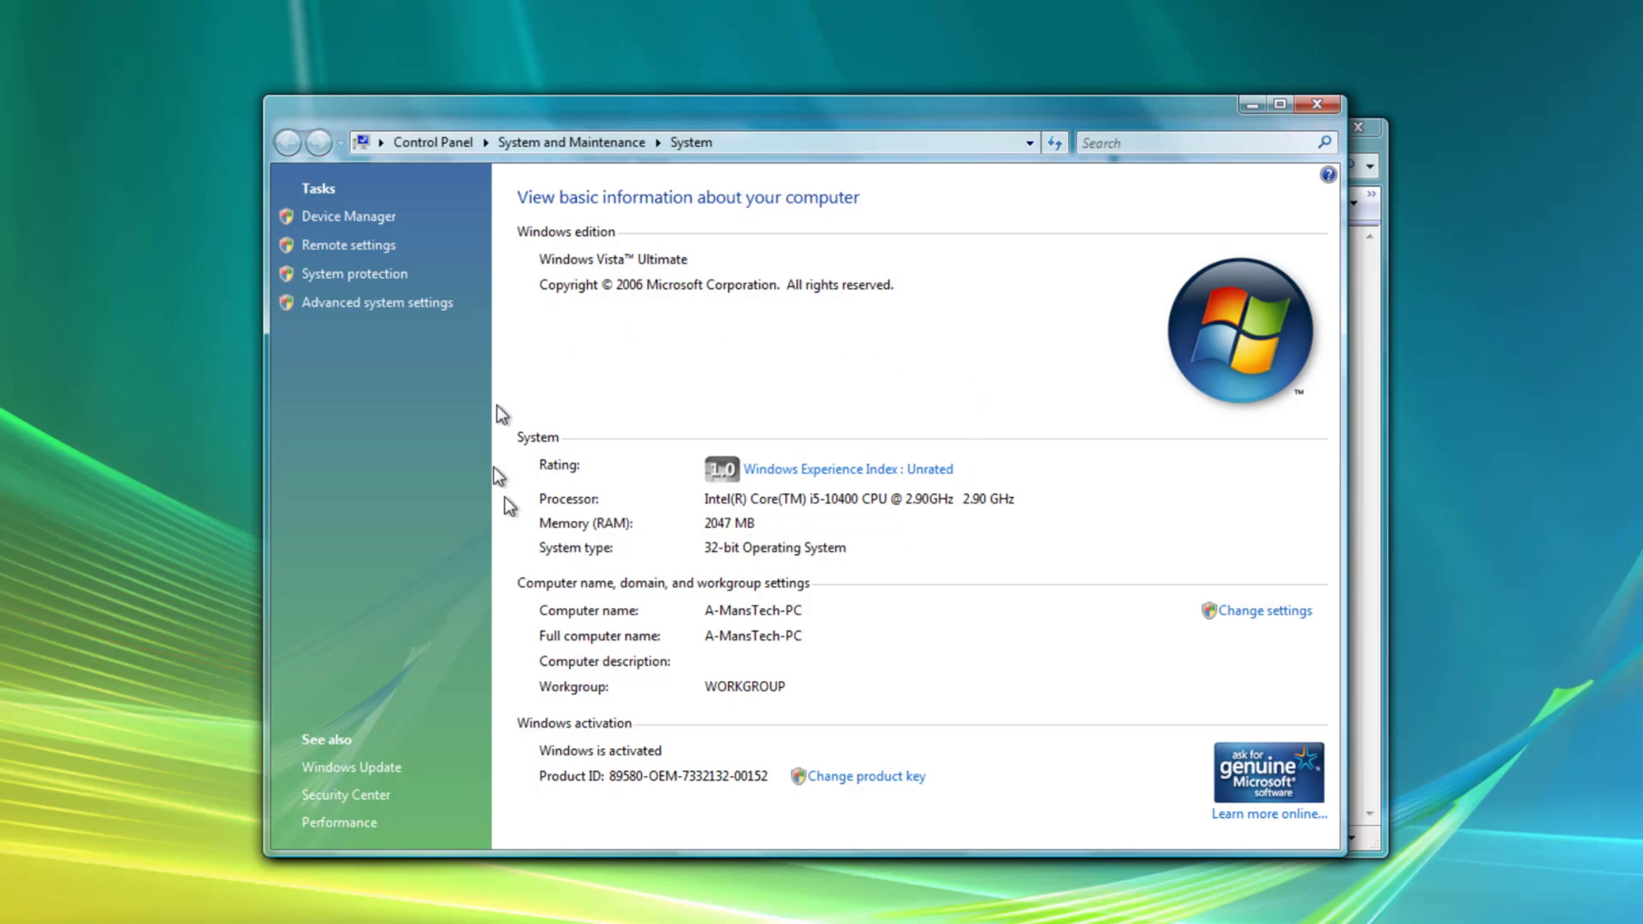
# - Load the fwlink LinkID=100334 address for the Windows Update Agent download
pyautogui.click(1339, 111)
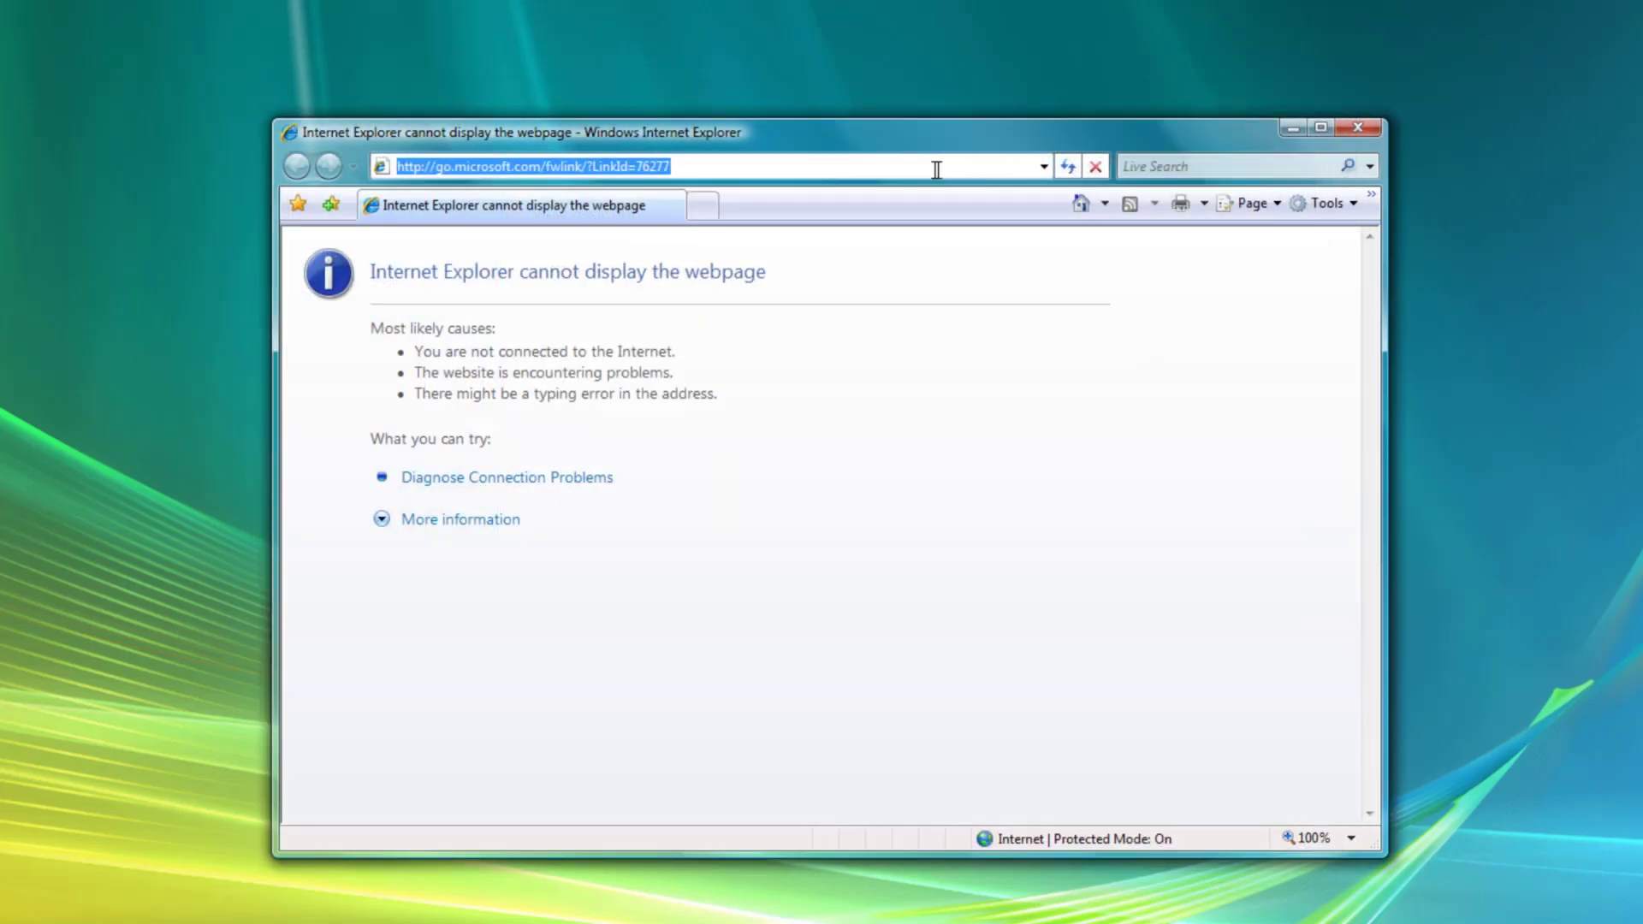
pyautogui.write('http://go.microsoft.com/fwlink/?LinkID=100334')
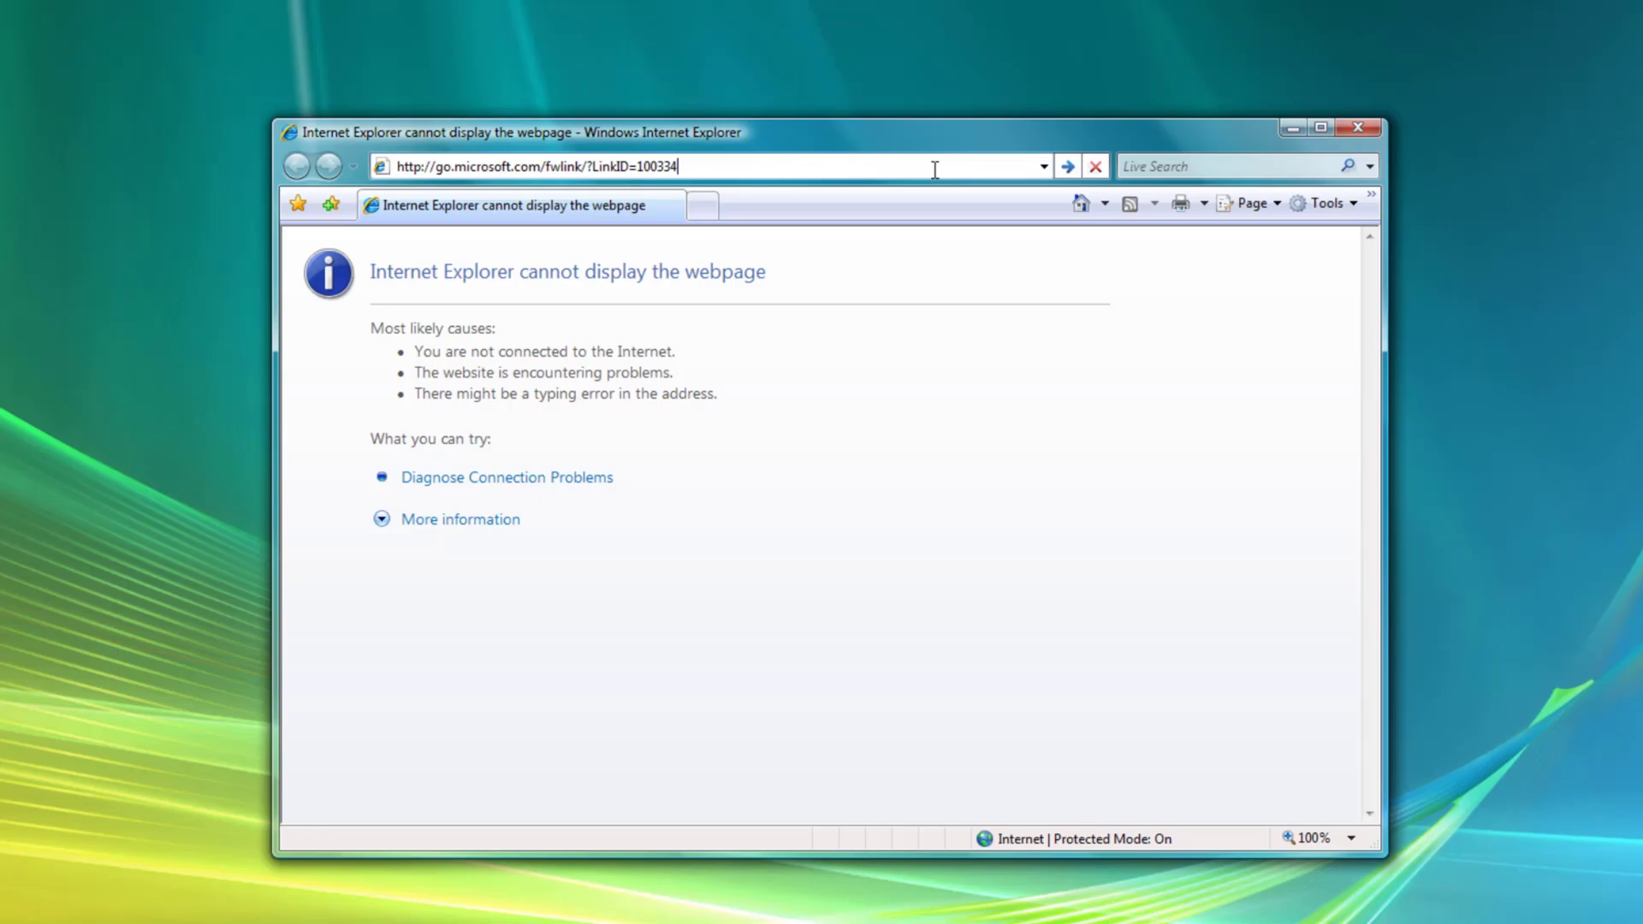
pyautogui.press('Return')
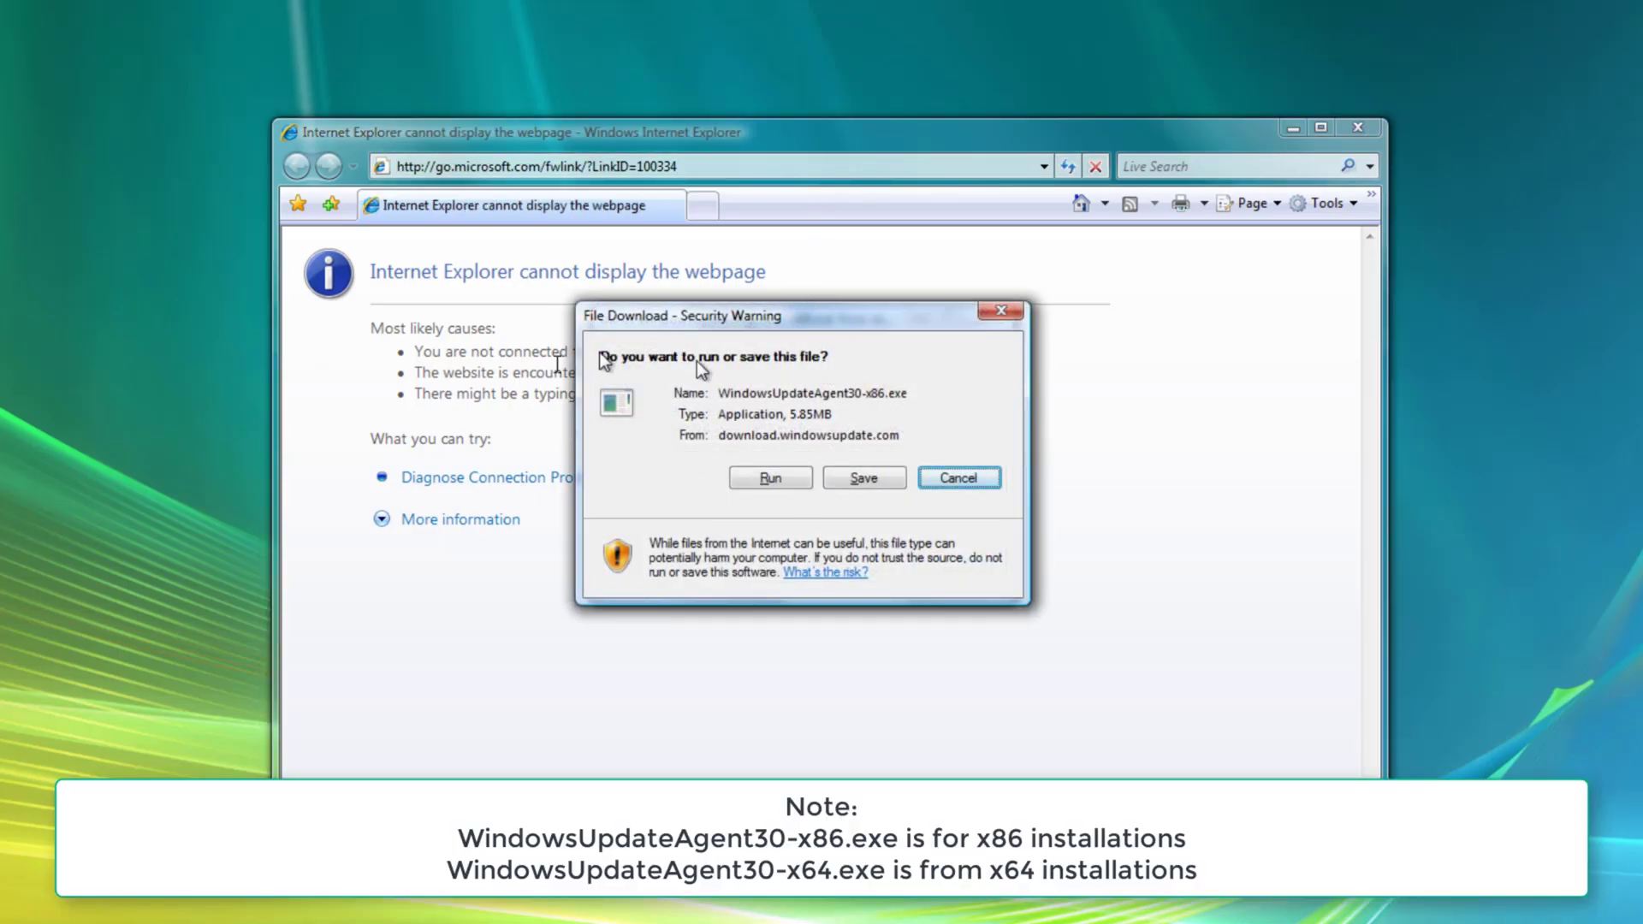
# - Dismiss the WindowsUpdateAgent30-x86.exe download prompt and close Internet Explorer
pyautogui.moveTo(733, 321); pyautogui.dragTo(762, 428)
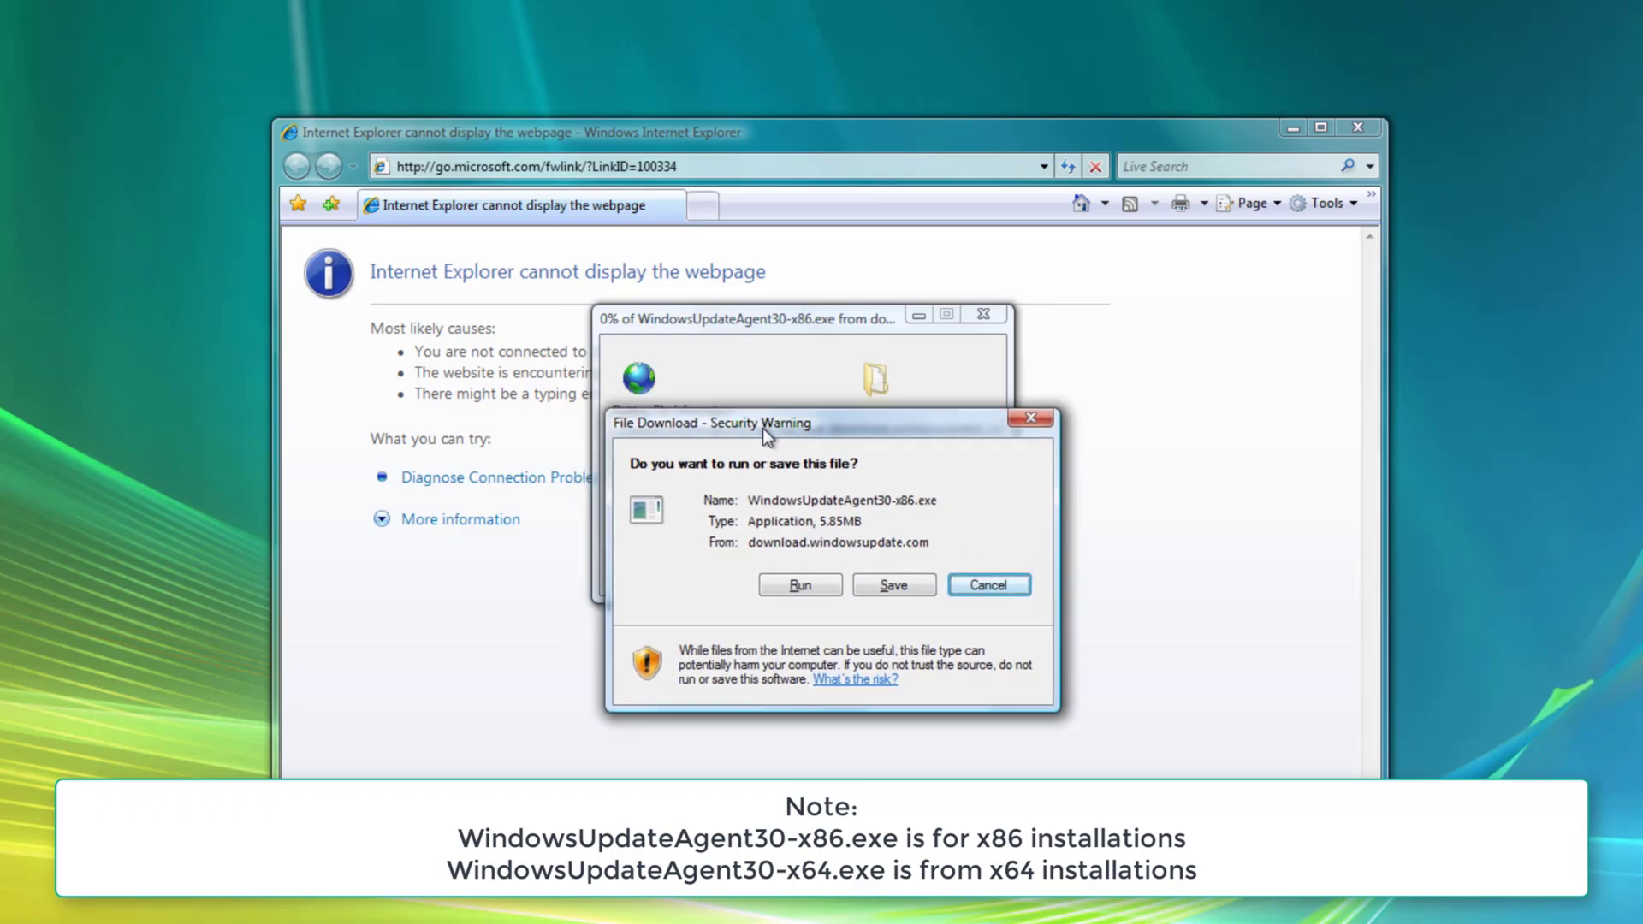
pyautogui.moveTo(625, 417); pyautogui.dragTo(601, 418)
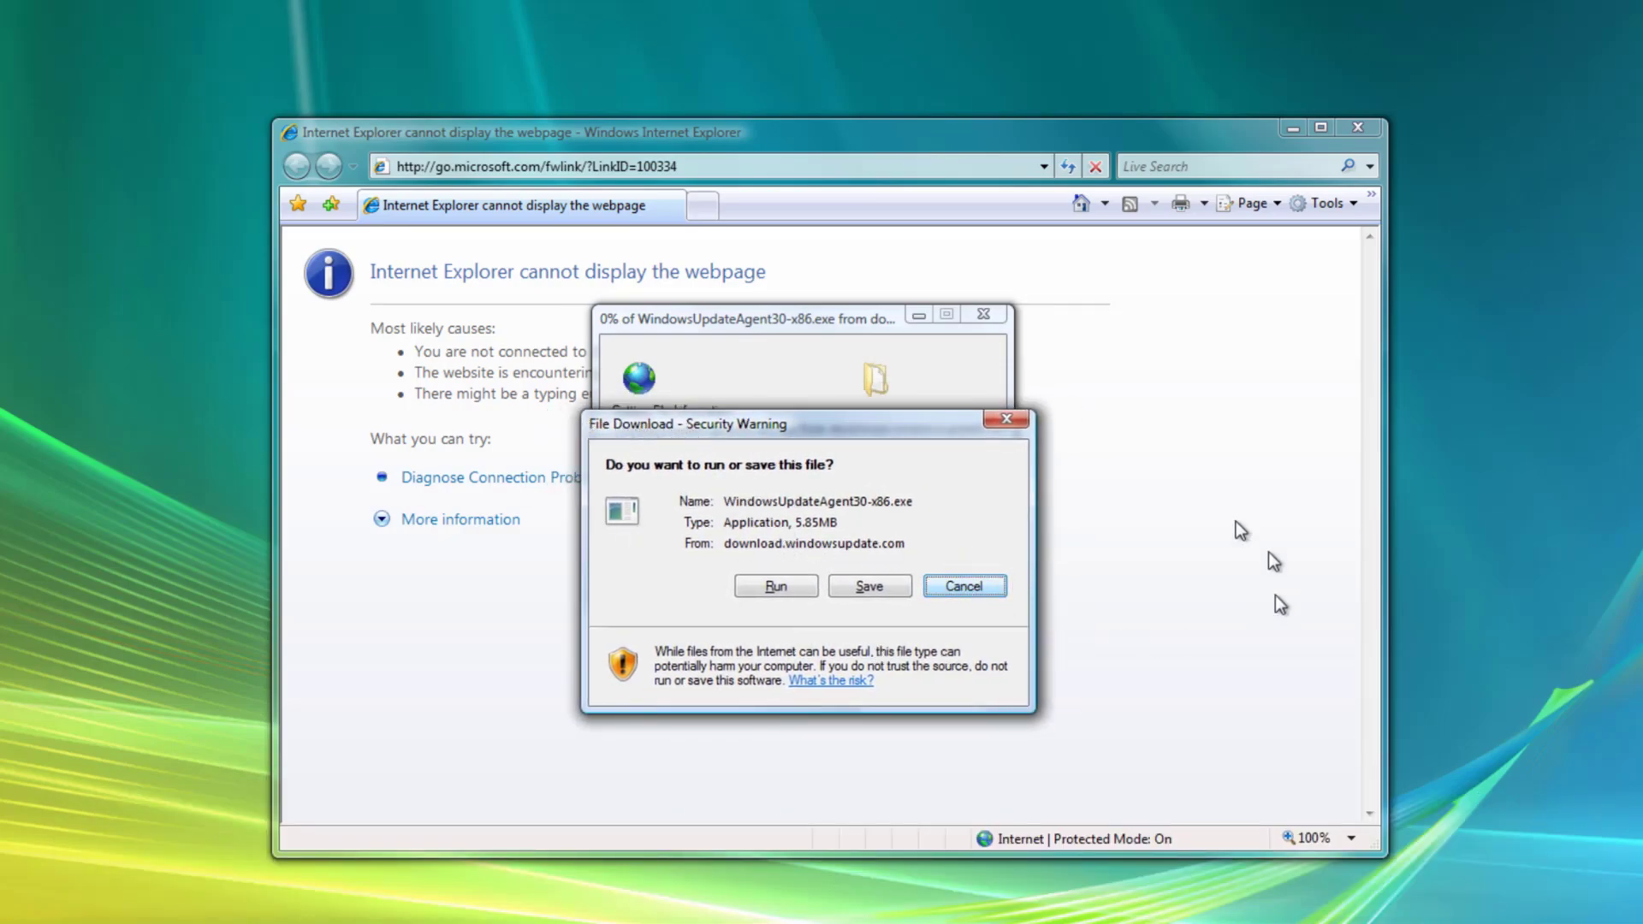
pyautogui.click(869, 587)
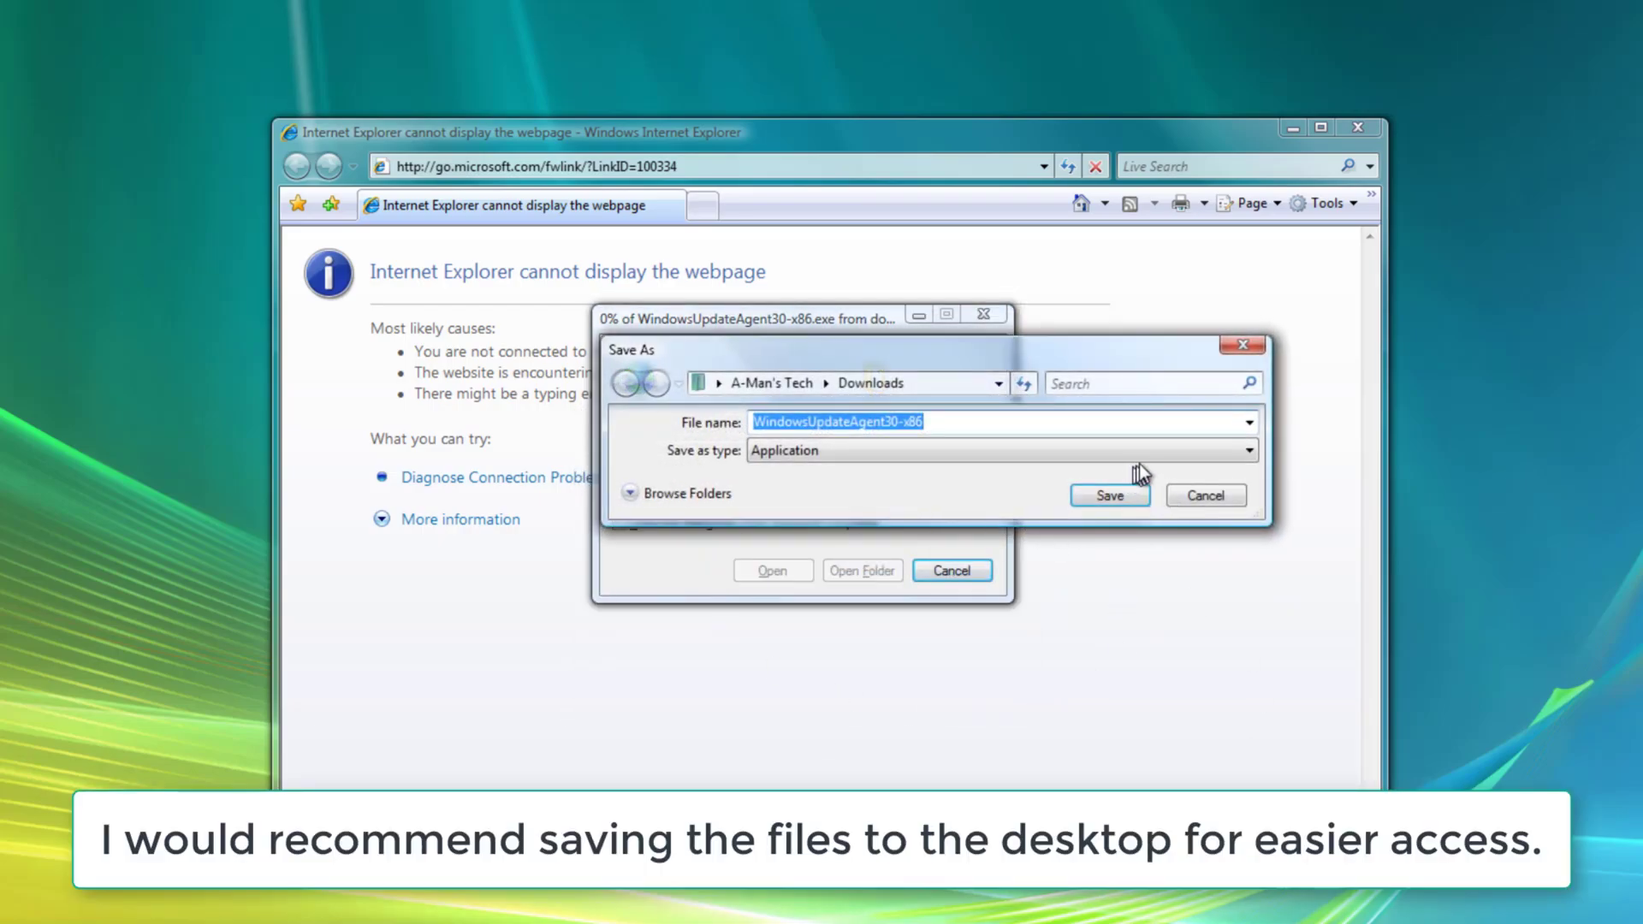
pyautogui.click(1215, 494)
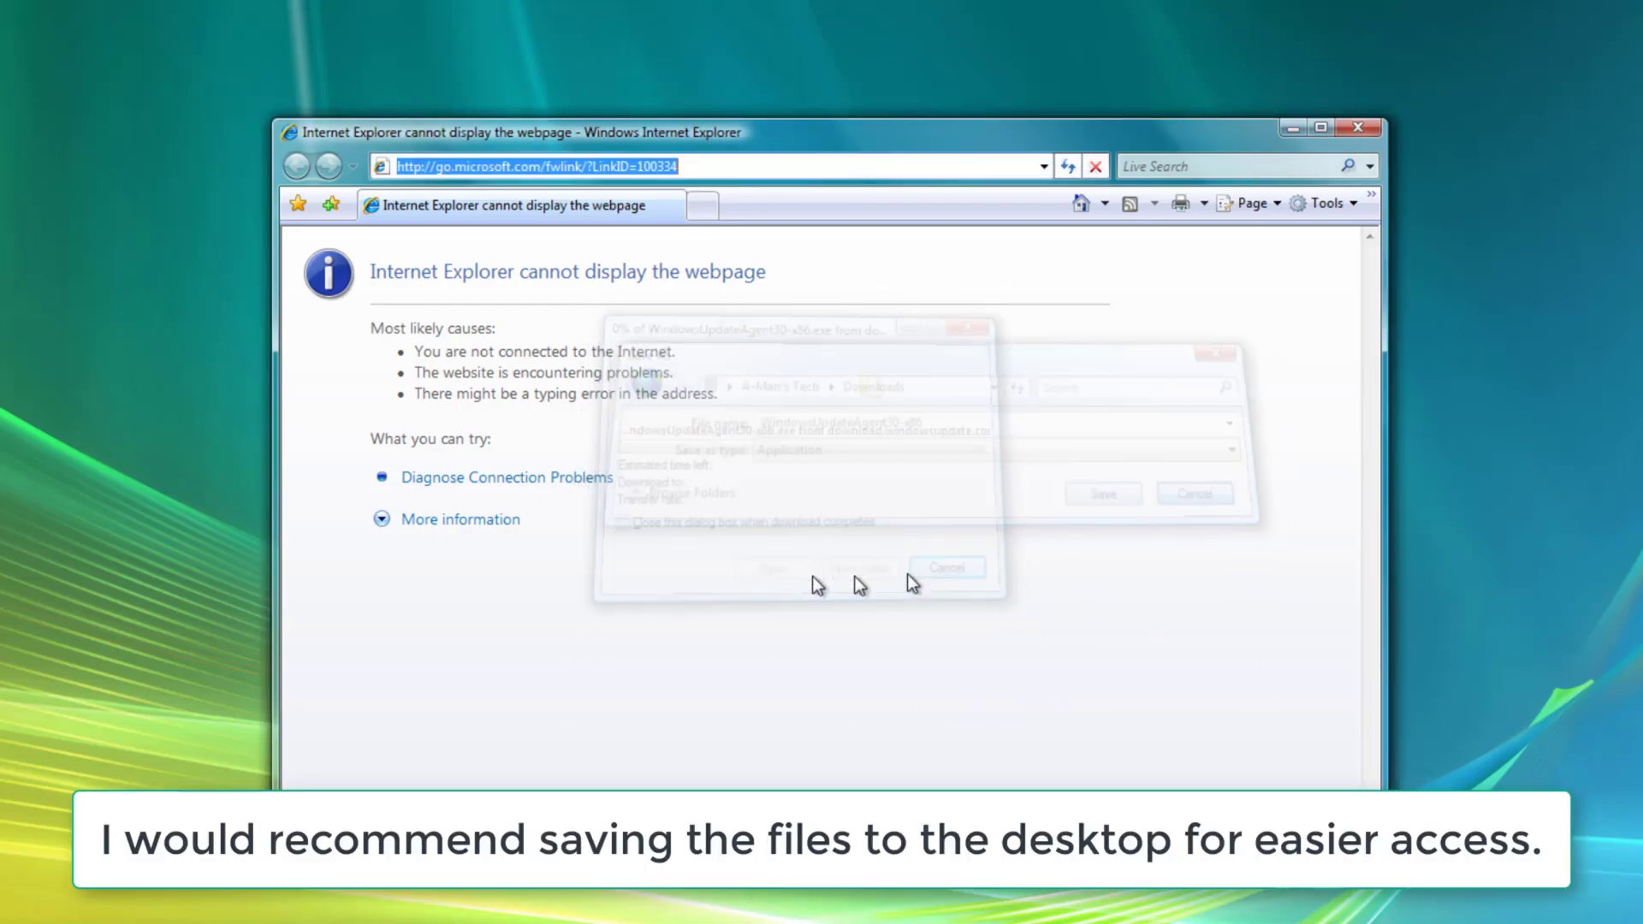
pyautogui.click(1369, 132)
# - Run WindowsUpdateAgent30-x86 and accept the license terms to install Windows Update Agent 3.0
pyautogui.doubleClick(684, 369)
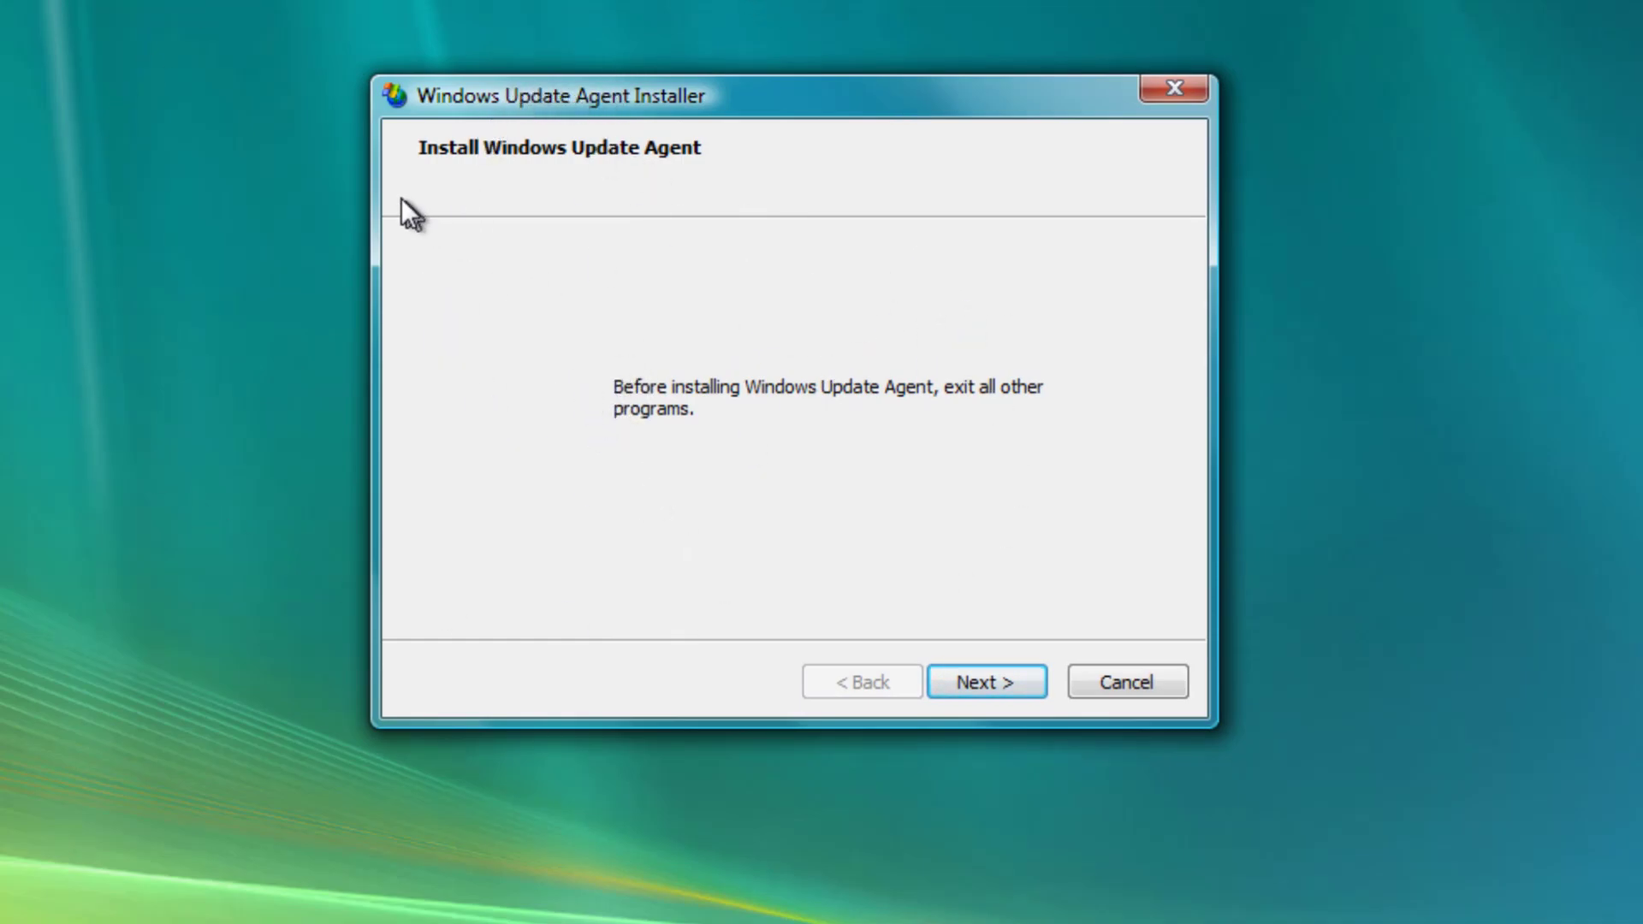
pyautogui.click(1023, 686)
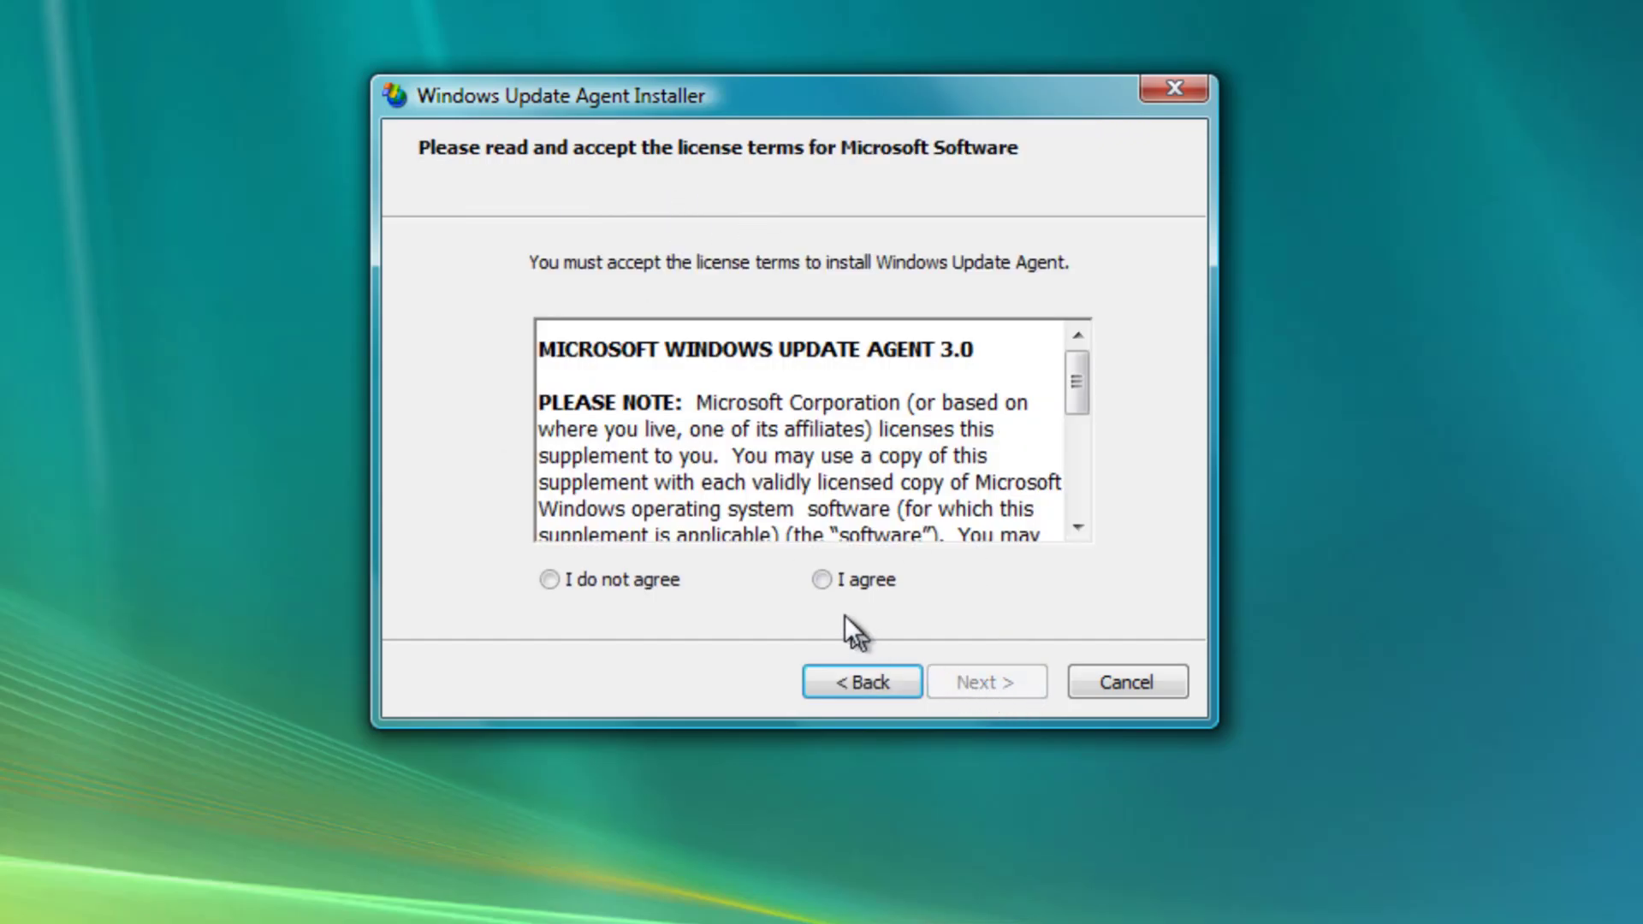
pyautogui.click(819, 590)
pyautogui.click(1000, 671)
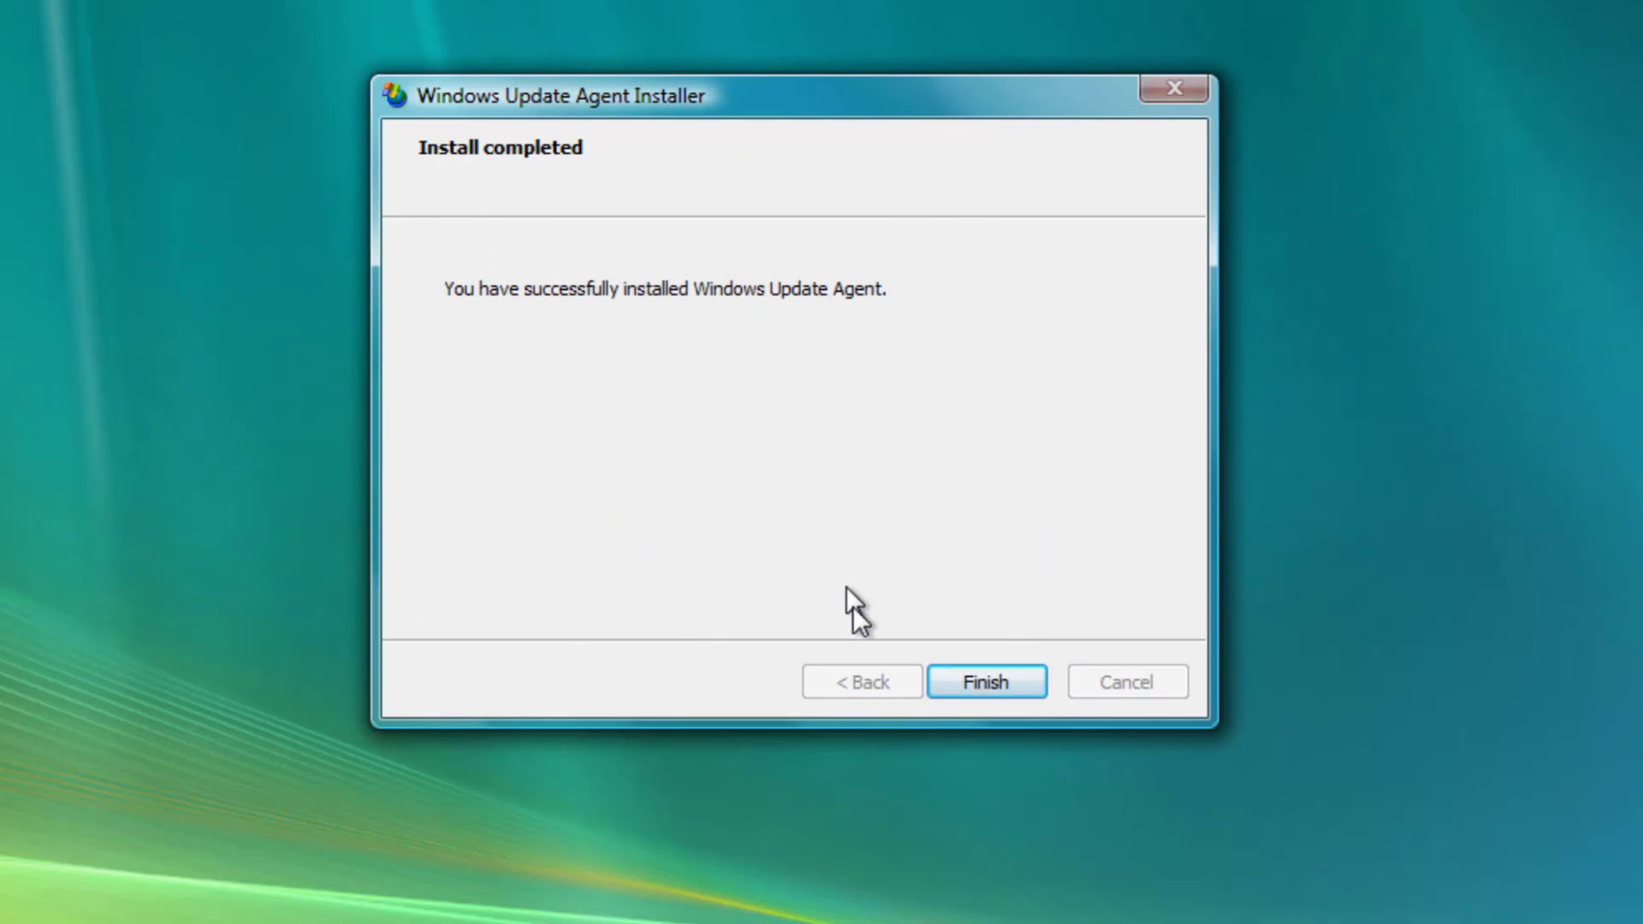
# - Finish the agent installer and agree to reboot now, returning to the Welcome Center
pyautogui.click(1014, 675)
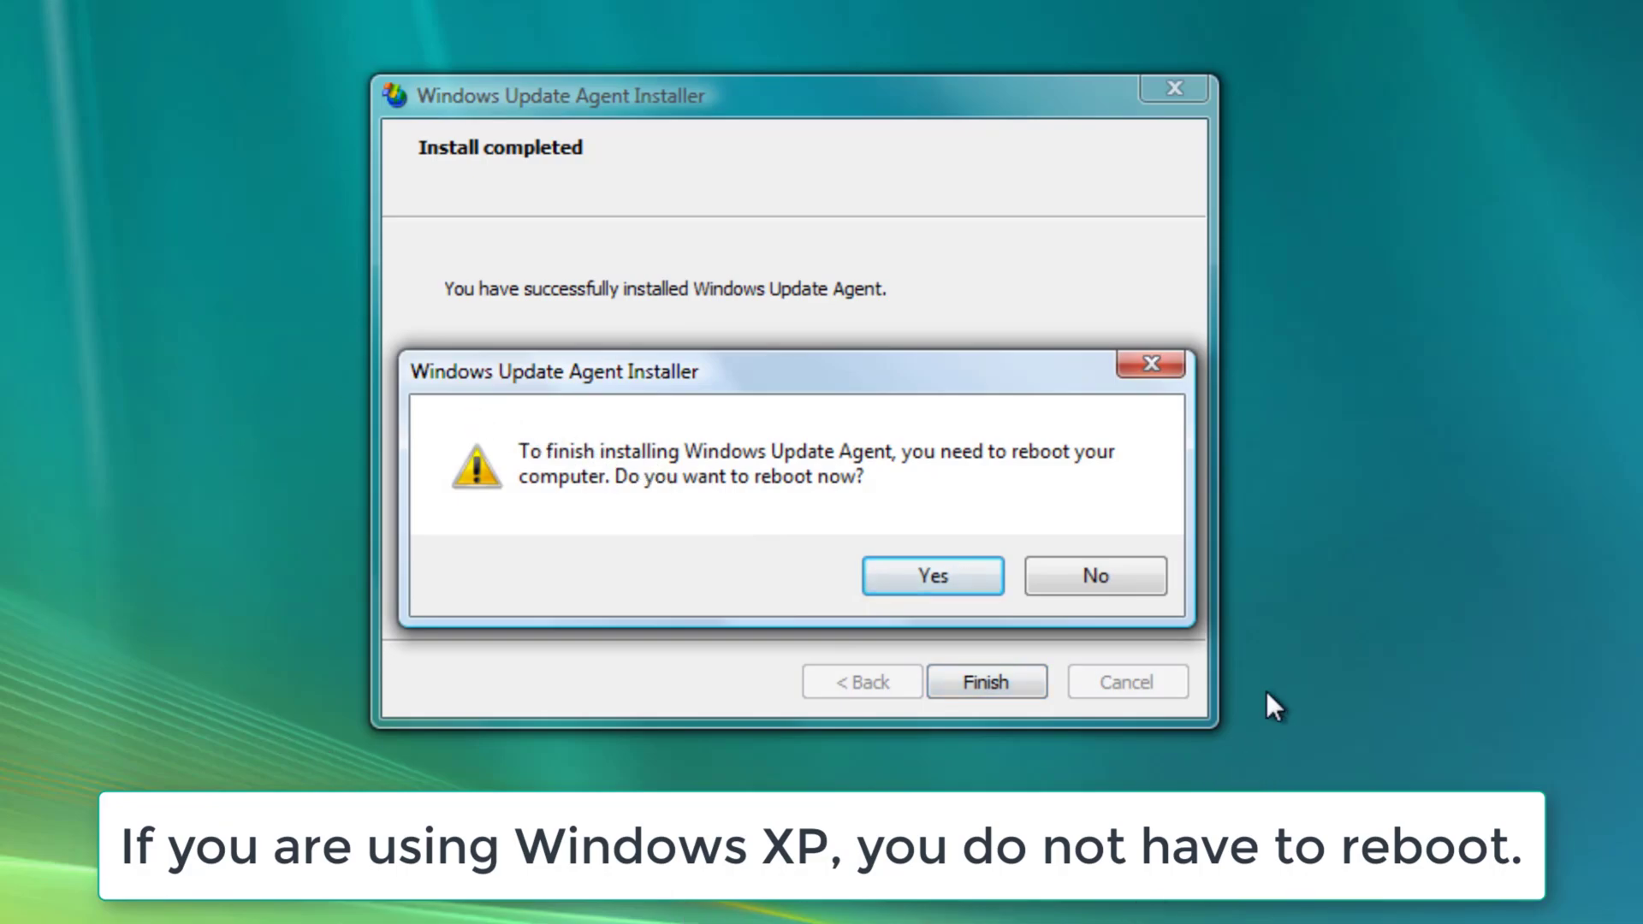
pyautogui.click(910, 571)
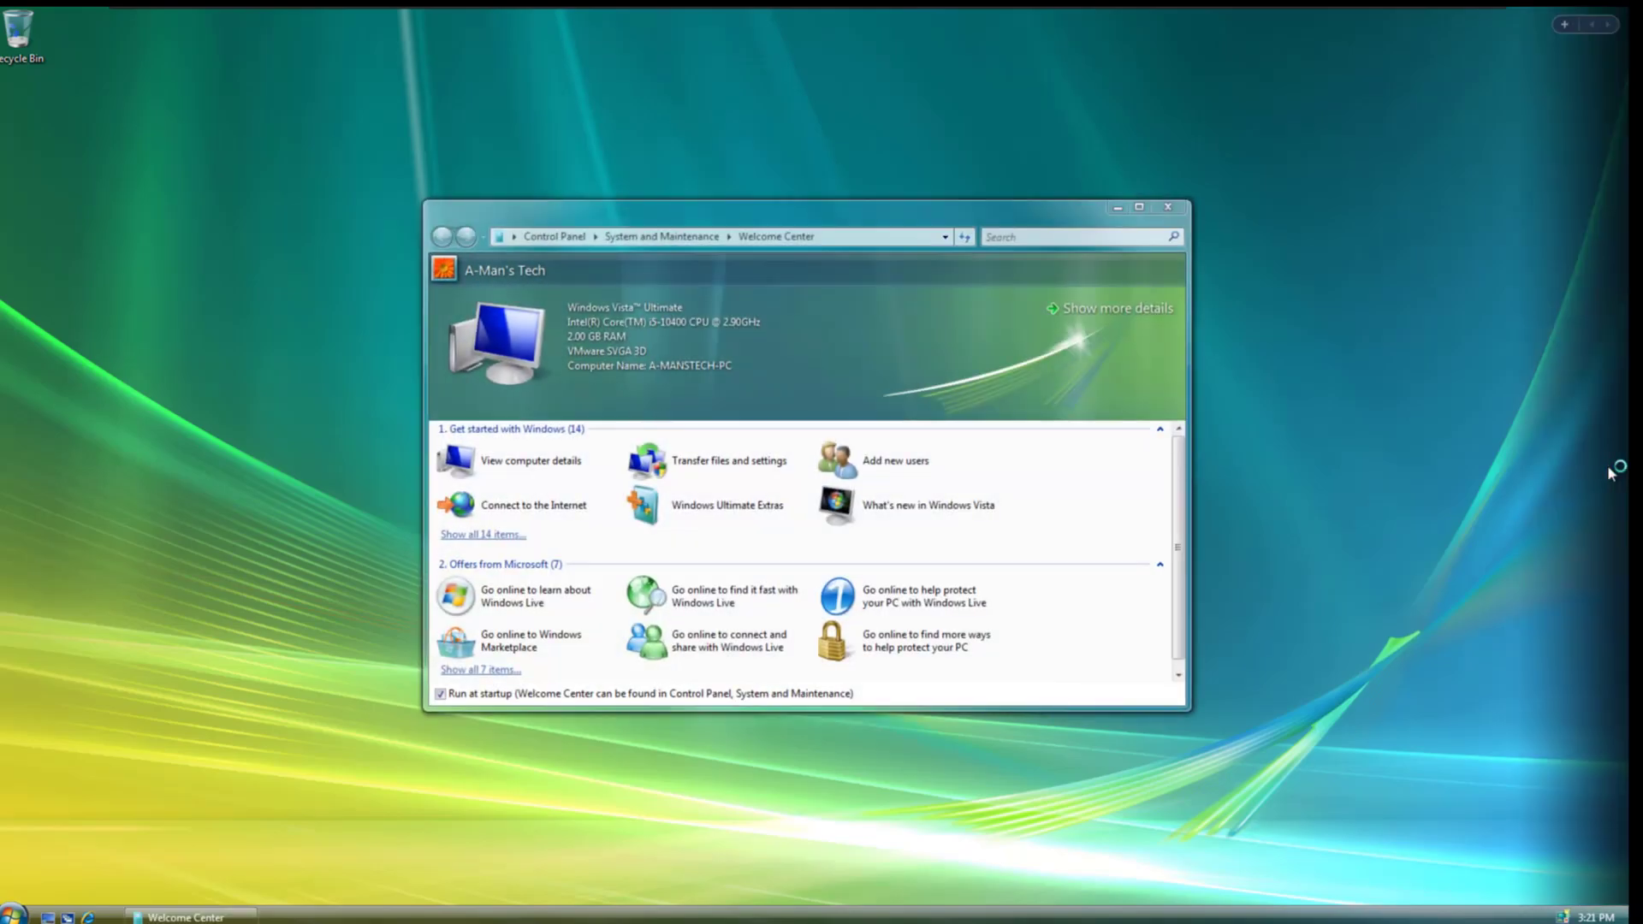
# - Close the Welcome Center and paste the MiniTool download link into Internet Explorer's address bar
pyautogui.click(1167, 206)
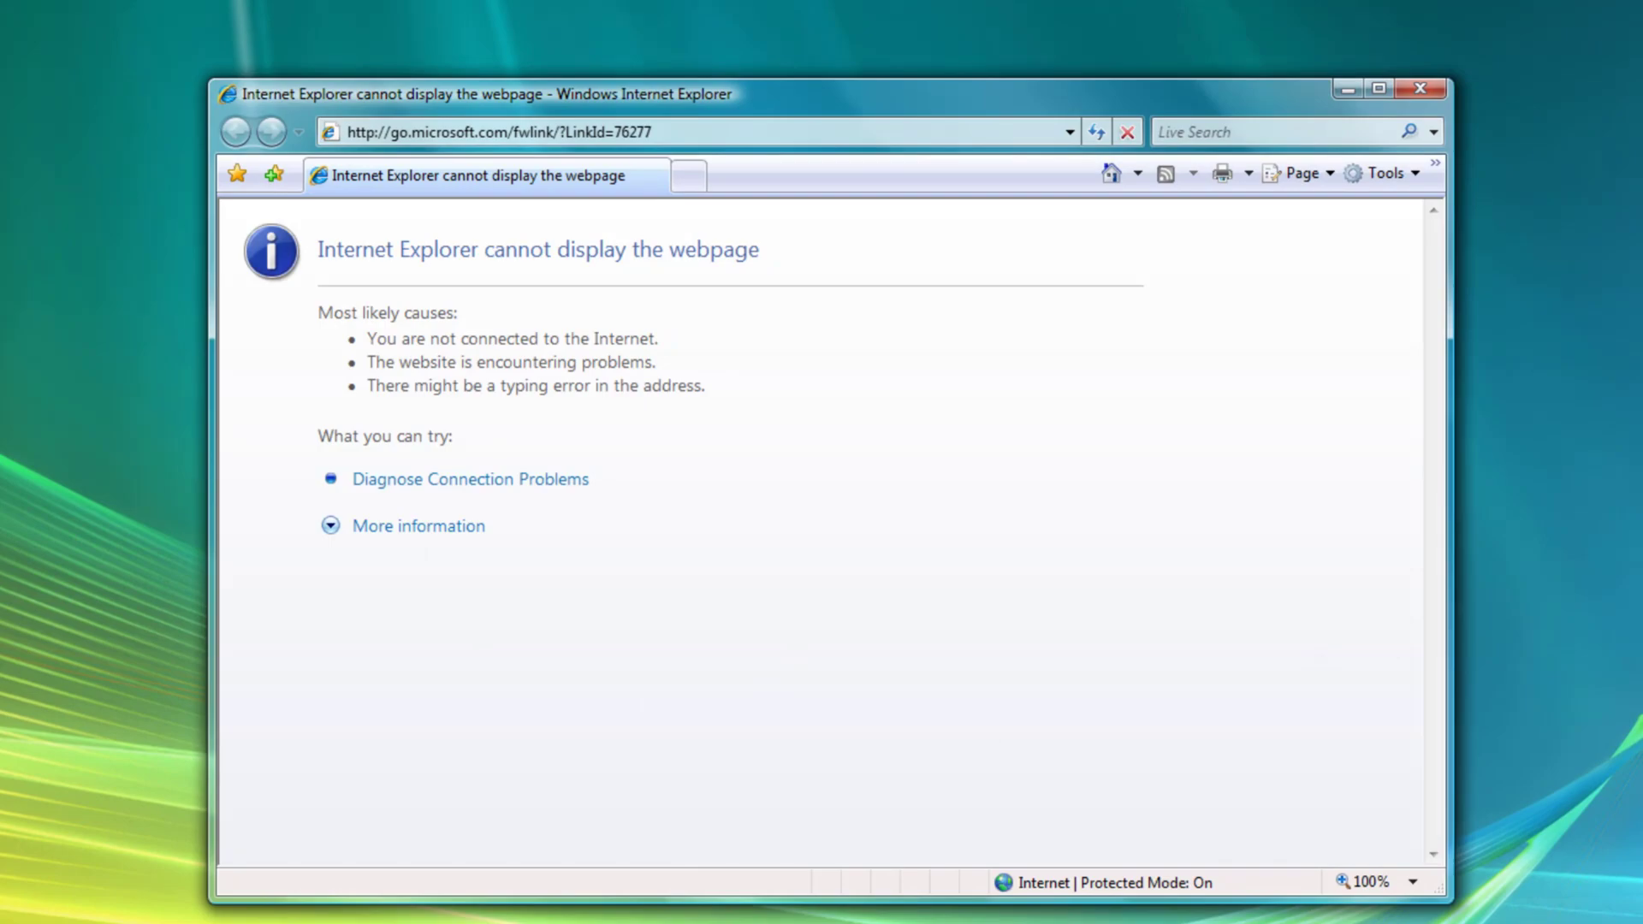
pyautogui.rightClick(679, 136)
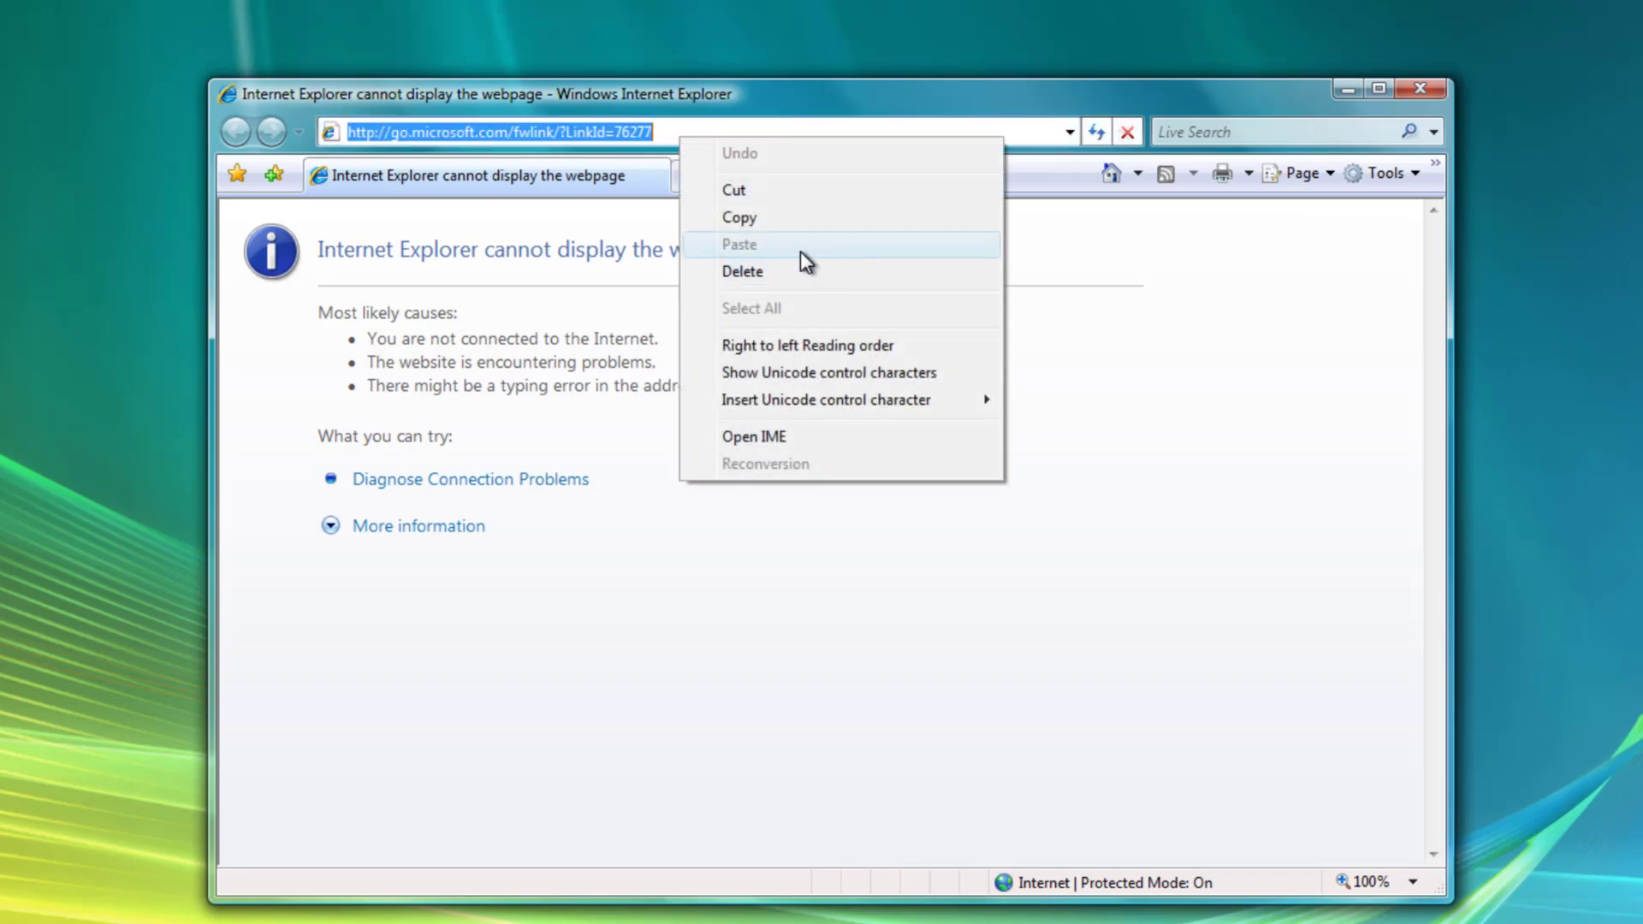
pyautogui.click(659, 128)
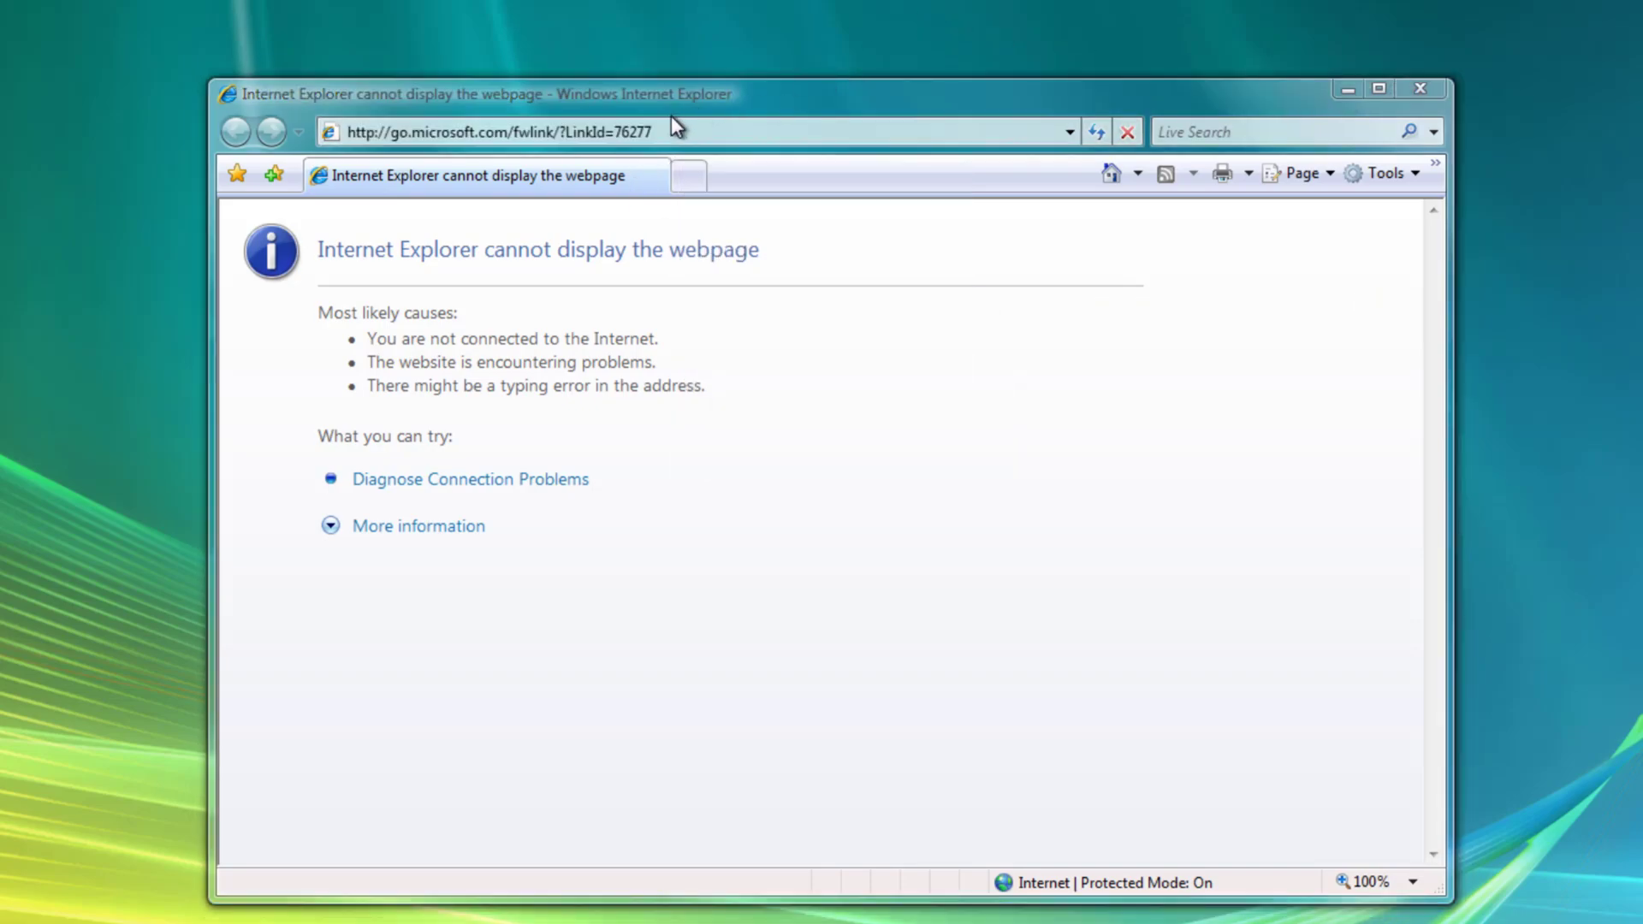
pyautogui.moveTo(654, 128); pyautogui.dragTo(249, 142)
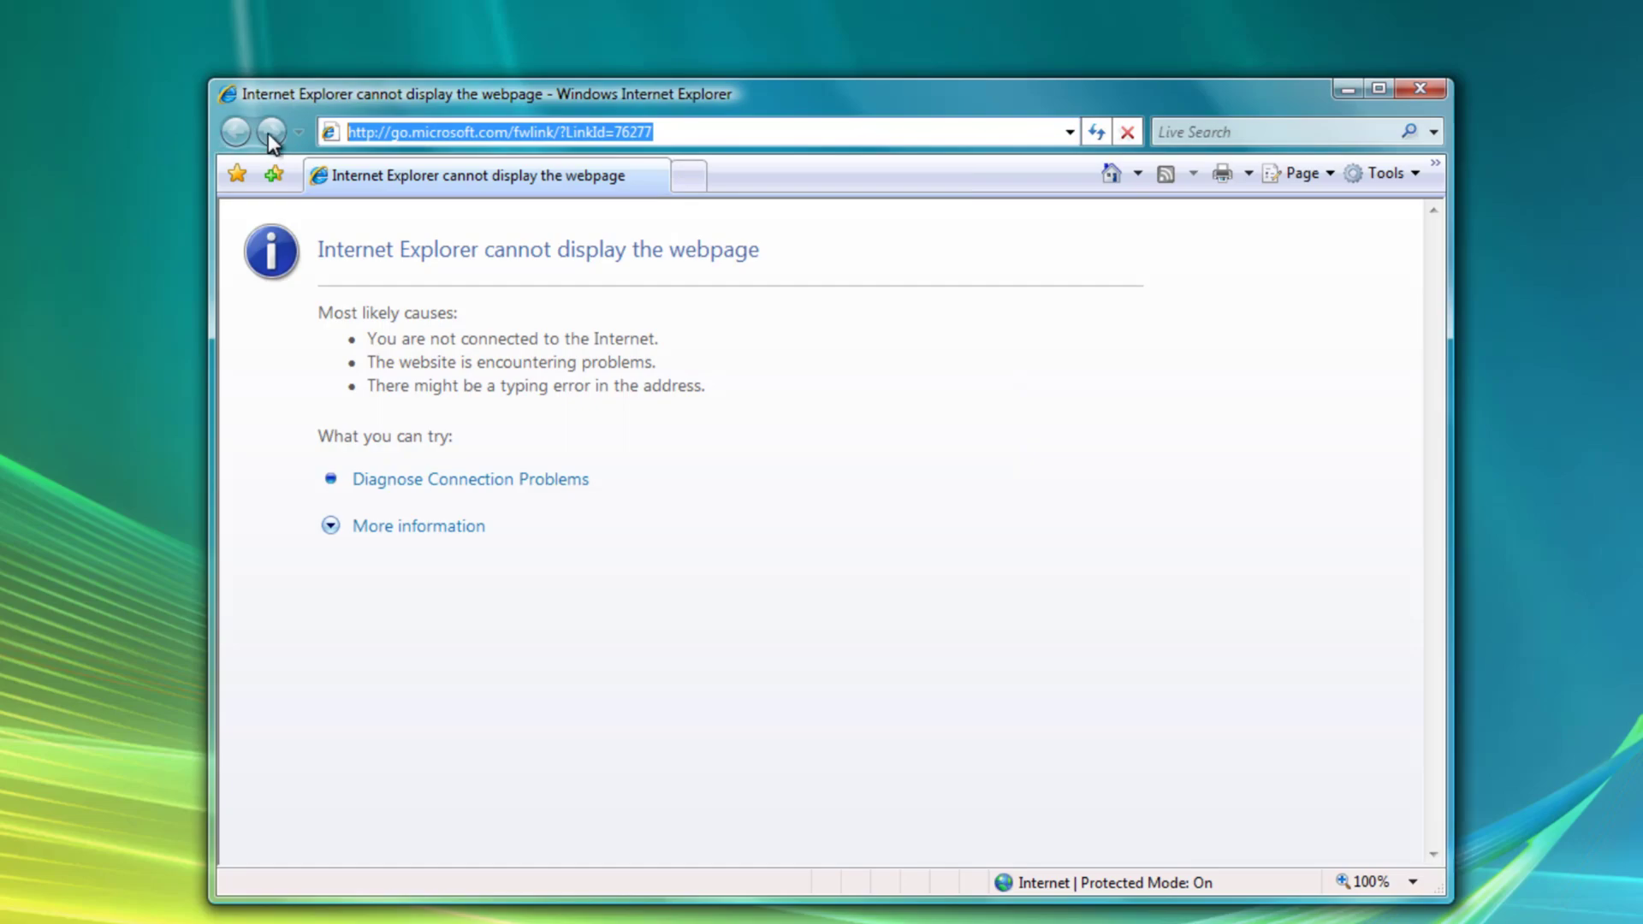
pyautogui.press('Delete')
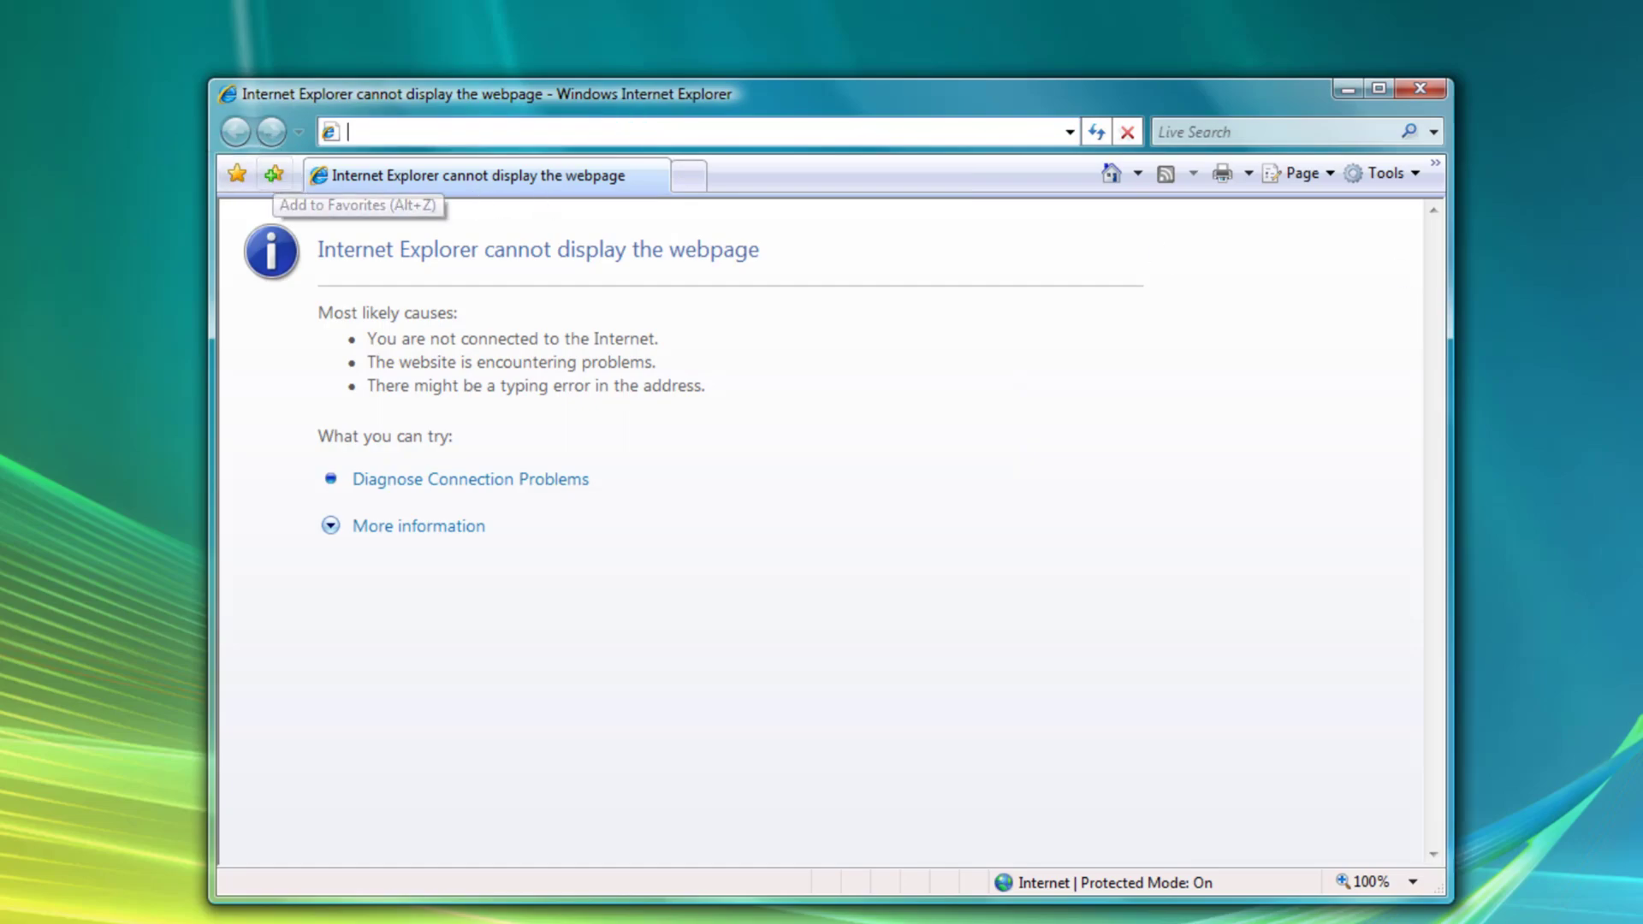
pyautogui.write('http://i430vx.net/files/wsusstuff/wumt_x86.exe')
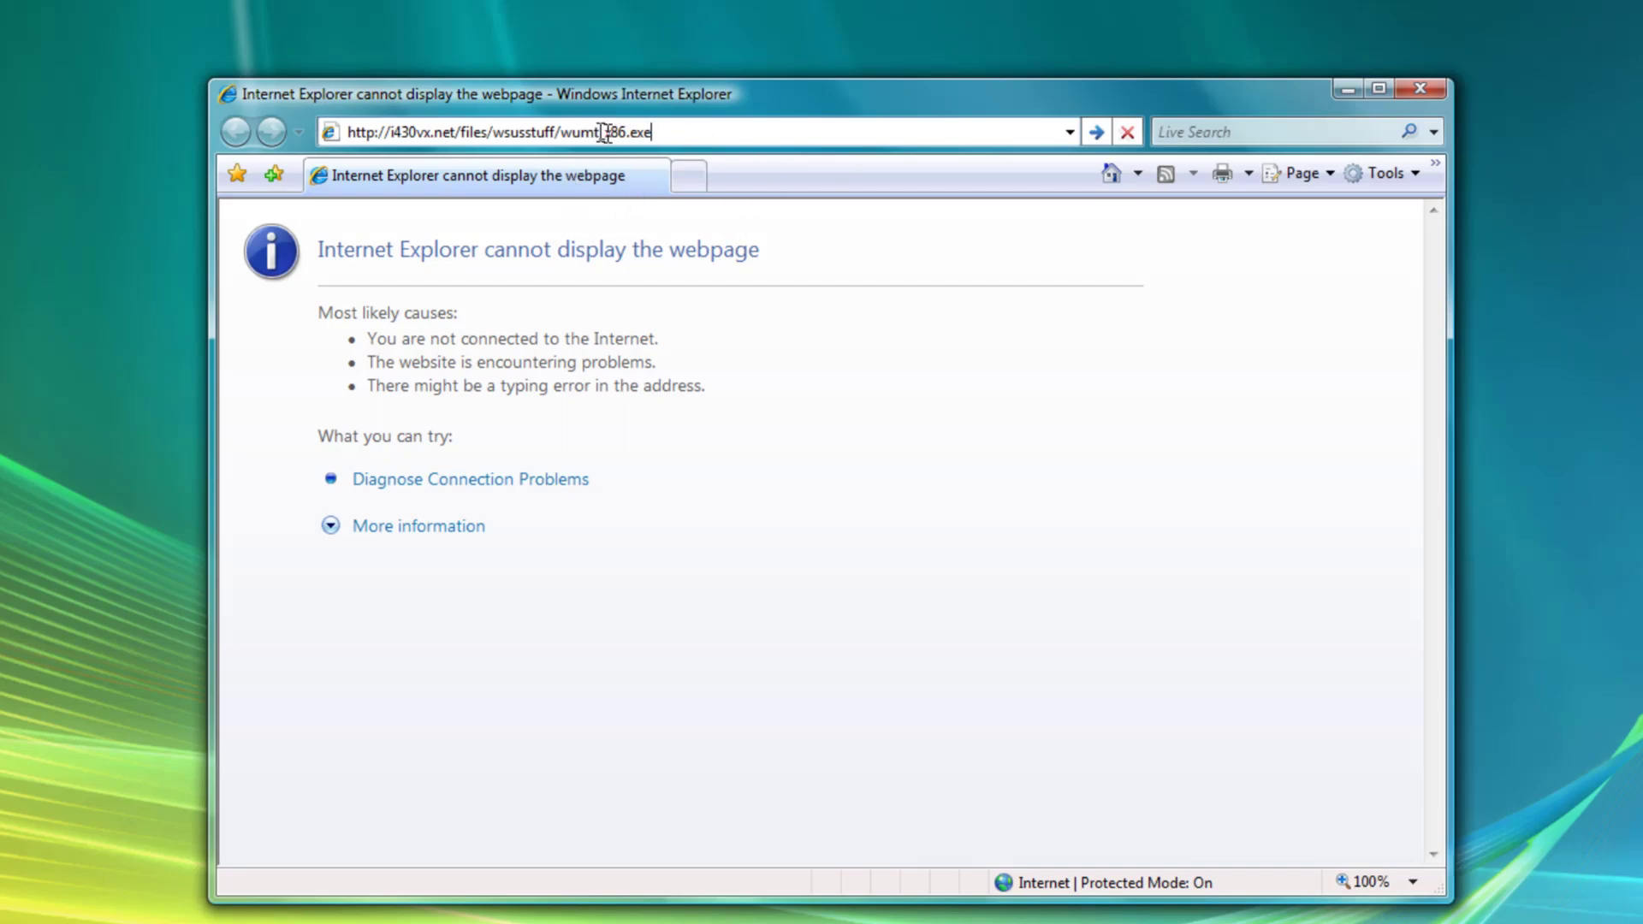
pyautogui.moveTo(628, 132); pyautogui.dragTo(605, 132)
pyautogui.write('x64')
pyautogui.press('BackSpace')
pyautogui.press('BackSpace')
pyautogui.write('86')
pyautogui.press('Return')
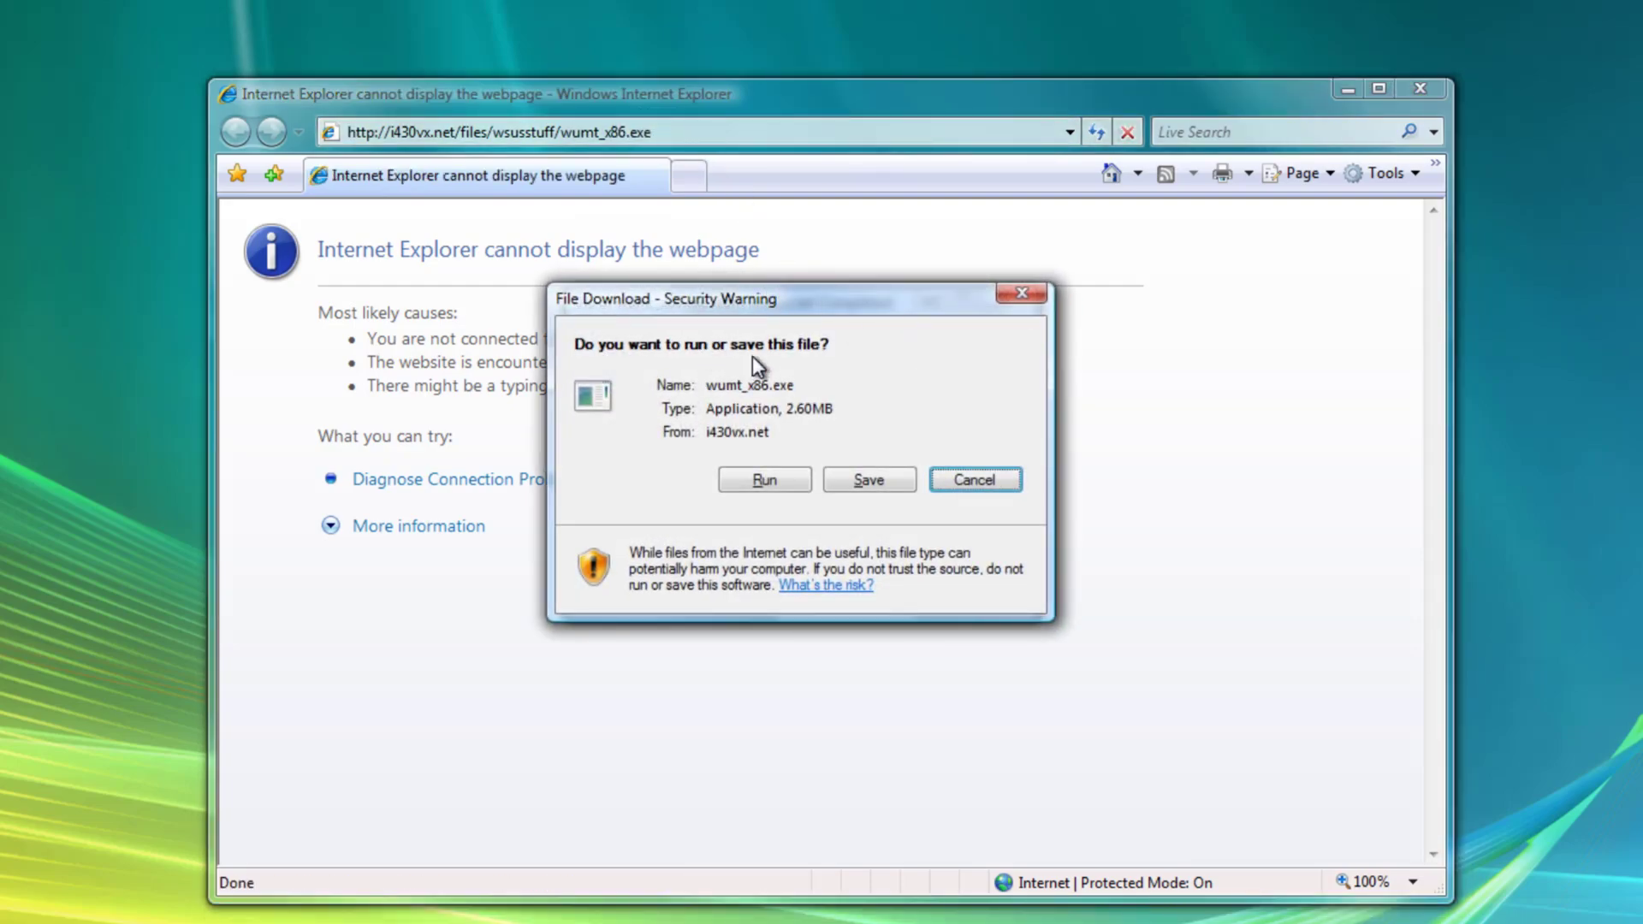
pyautogui.click(858, 481)
pyautogui.click(1248, 500)
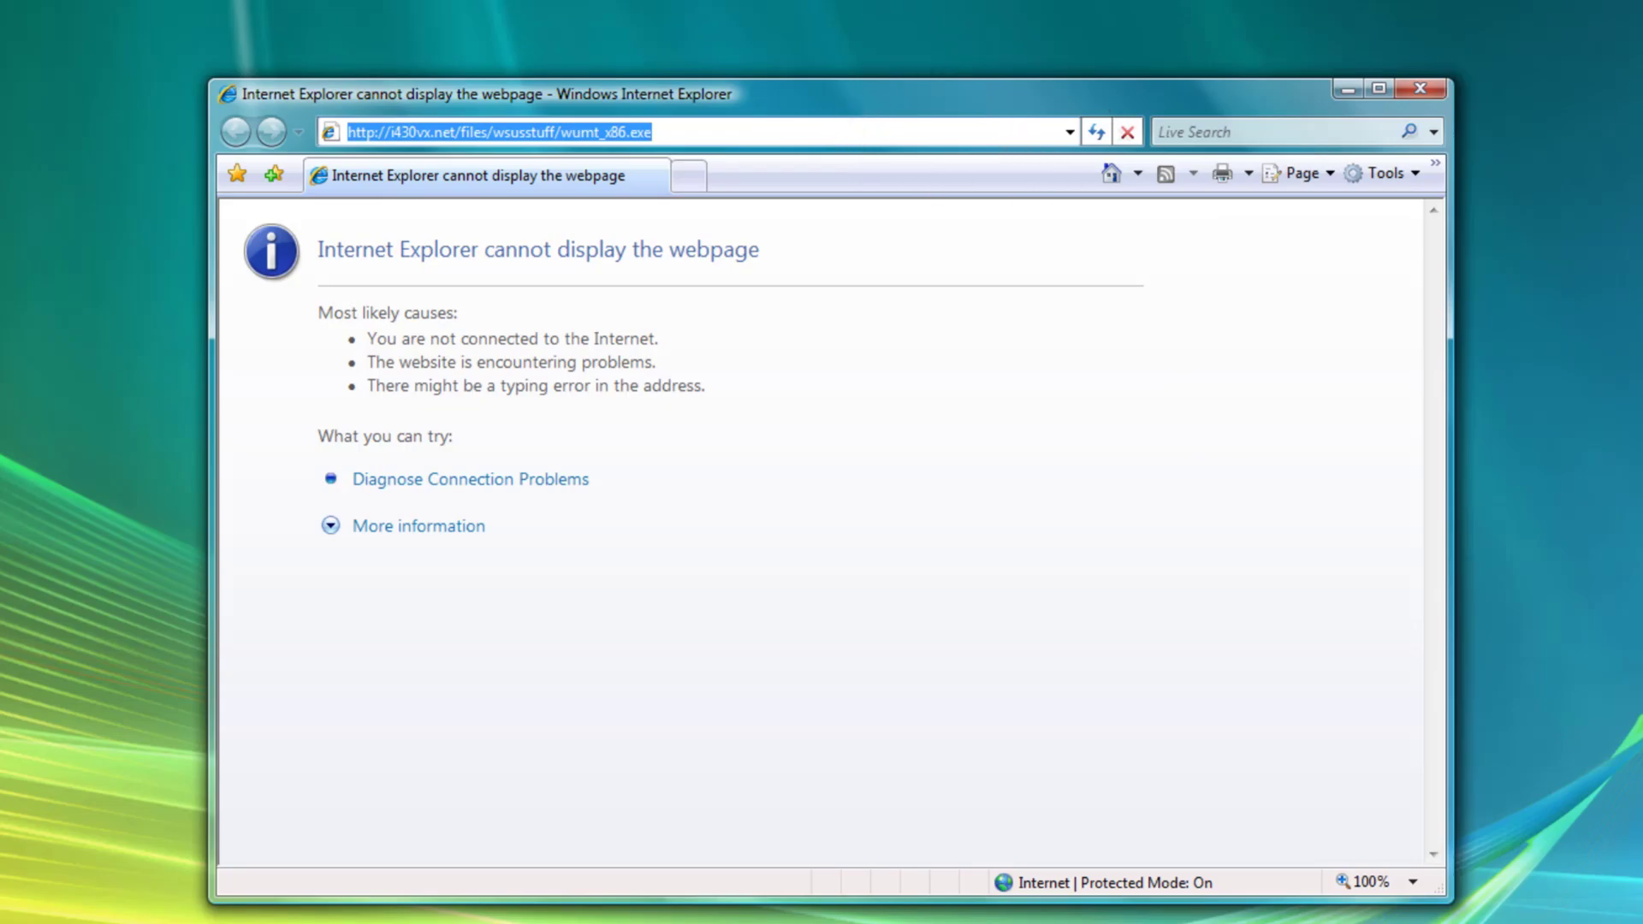
# - Paste the web.archive.org wsusscn2.cab address and load it to get the 666MB download prompt
pyautogui.rightClick(809, 137)
pyautogui.click(920, 233)
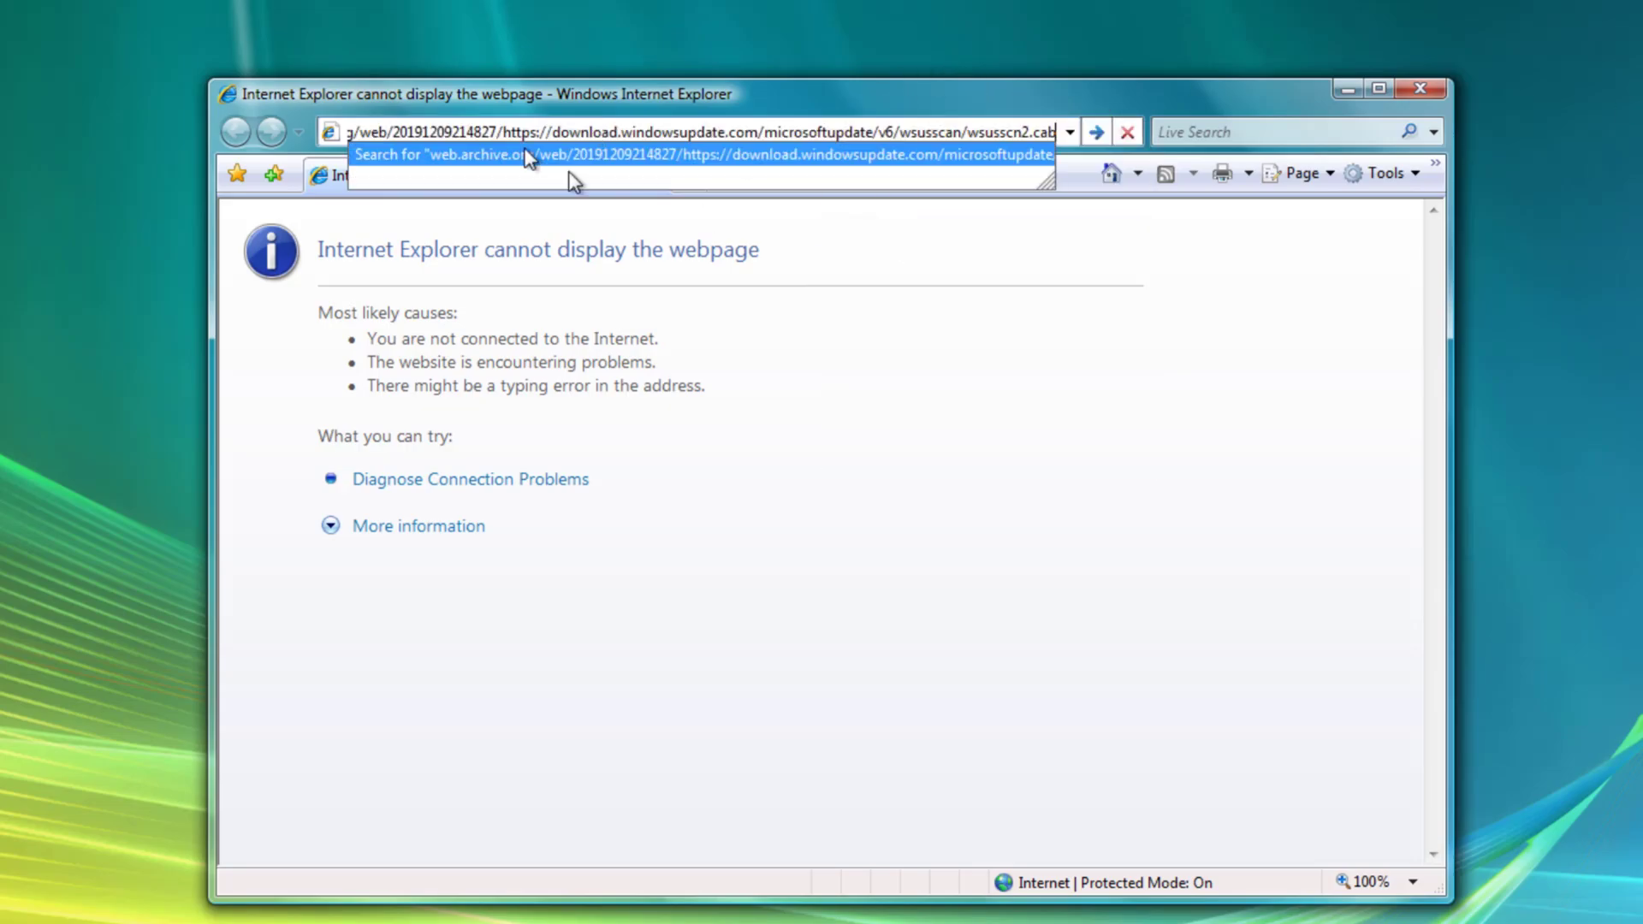
pyautogui.hotkey('ctrl', 'shift', 'Left')
pyautogui.hotkey('ctrl', 'shift', 'Left')
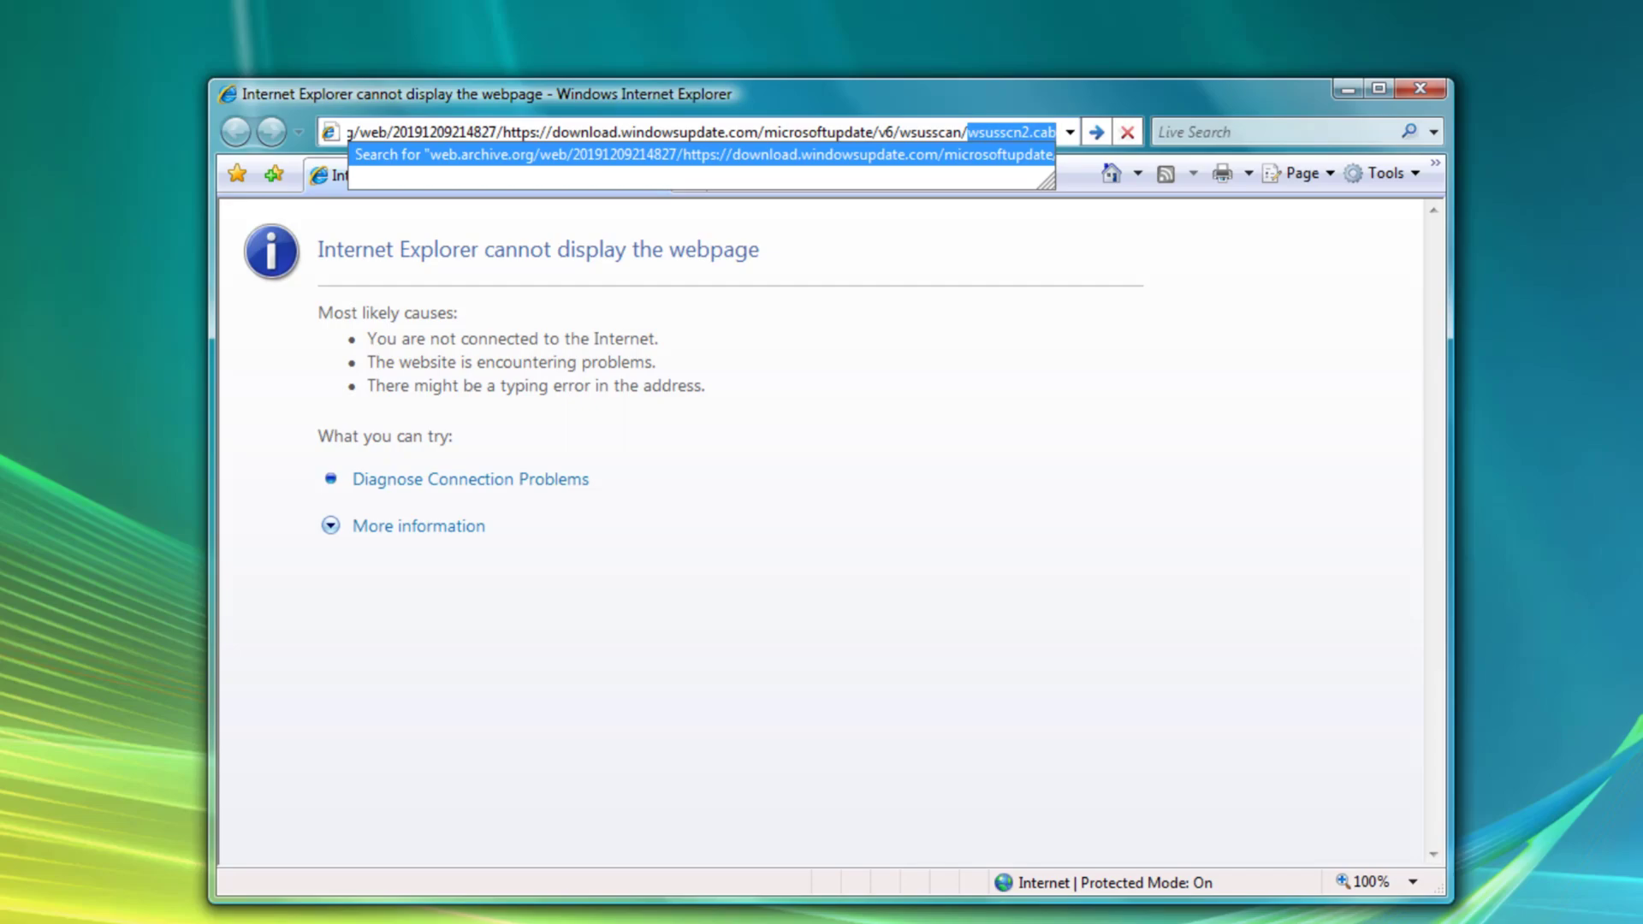
pyautogui.press('End')
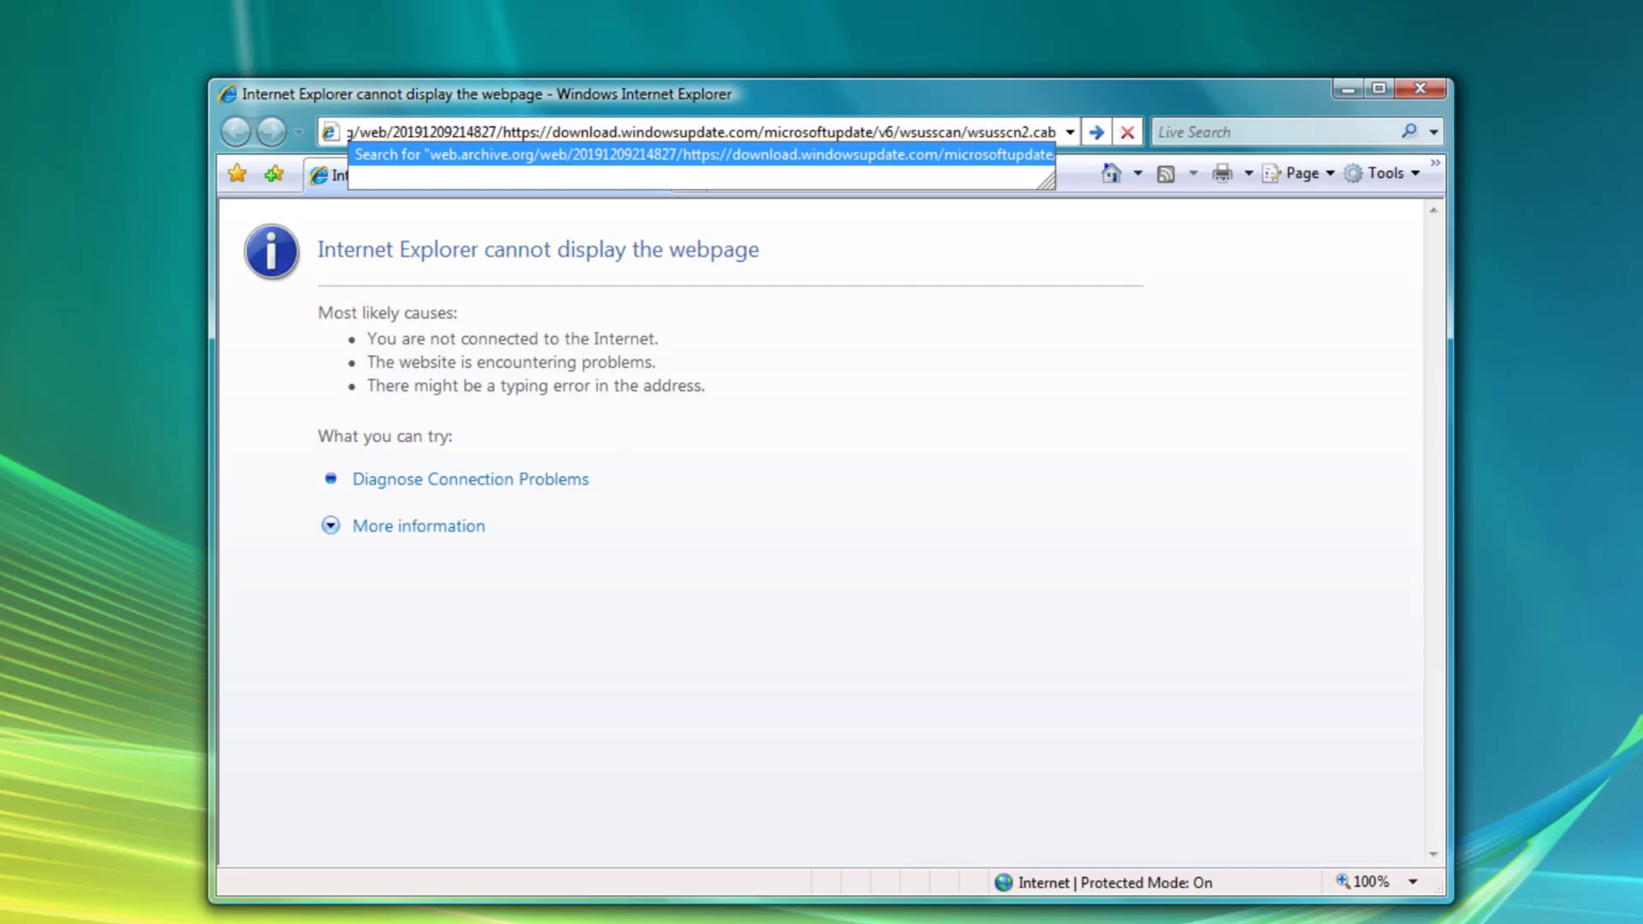
pyautogui.press('Return')
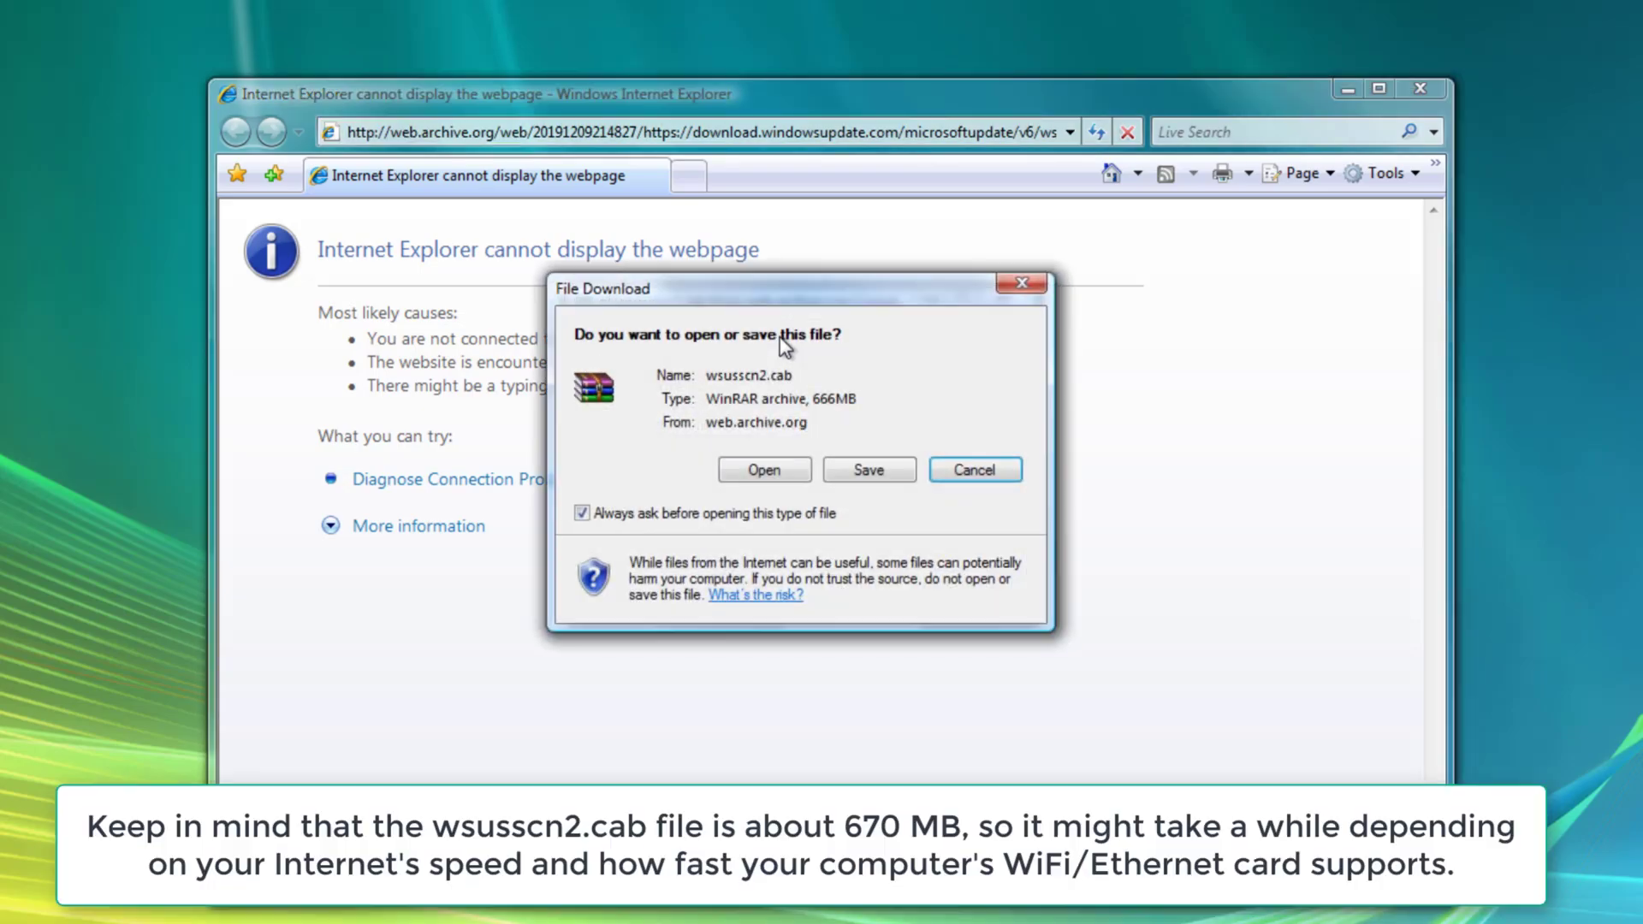
# - Cancel the wsusscn2.cab Save As dialog and close Internet Explorer
pyautogui.click(866, 476)
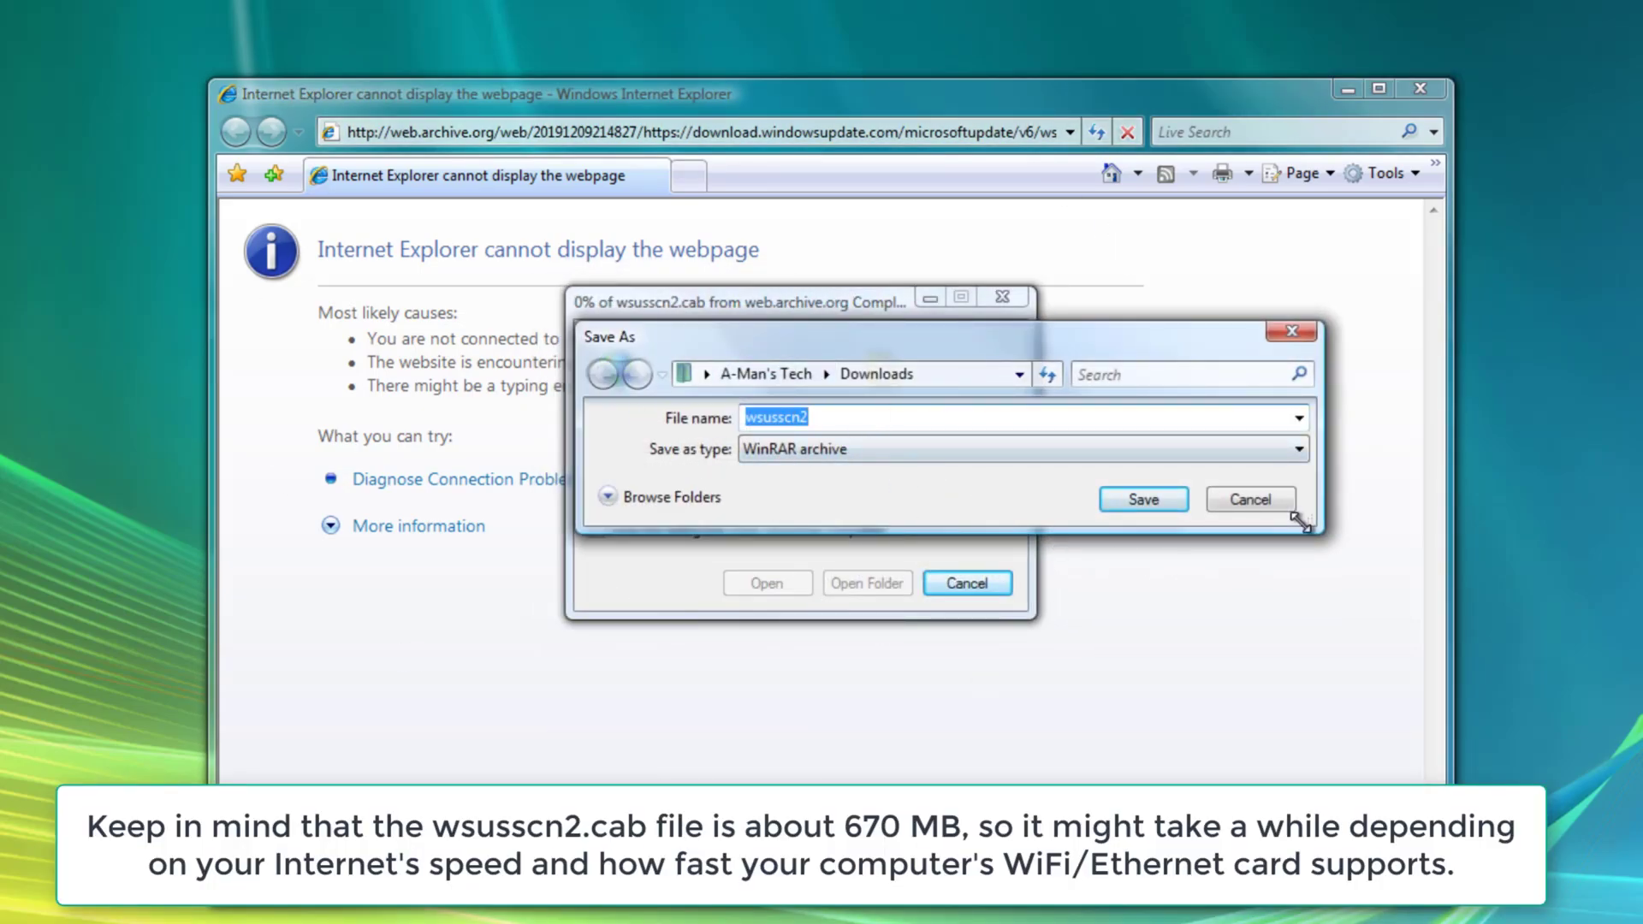
pyautogui.moveTo(737, 346); pyautogui.dragTo(715, 612)
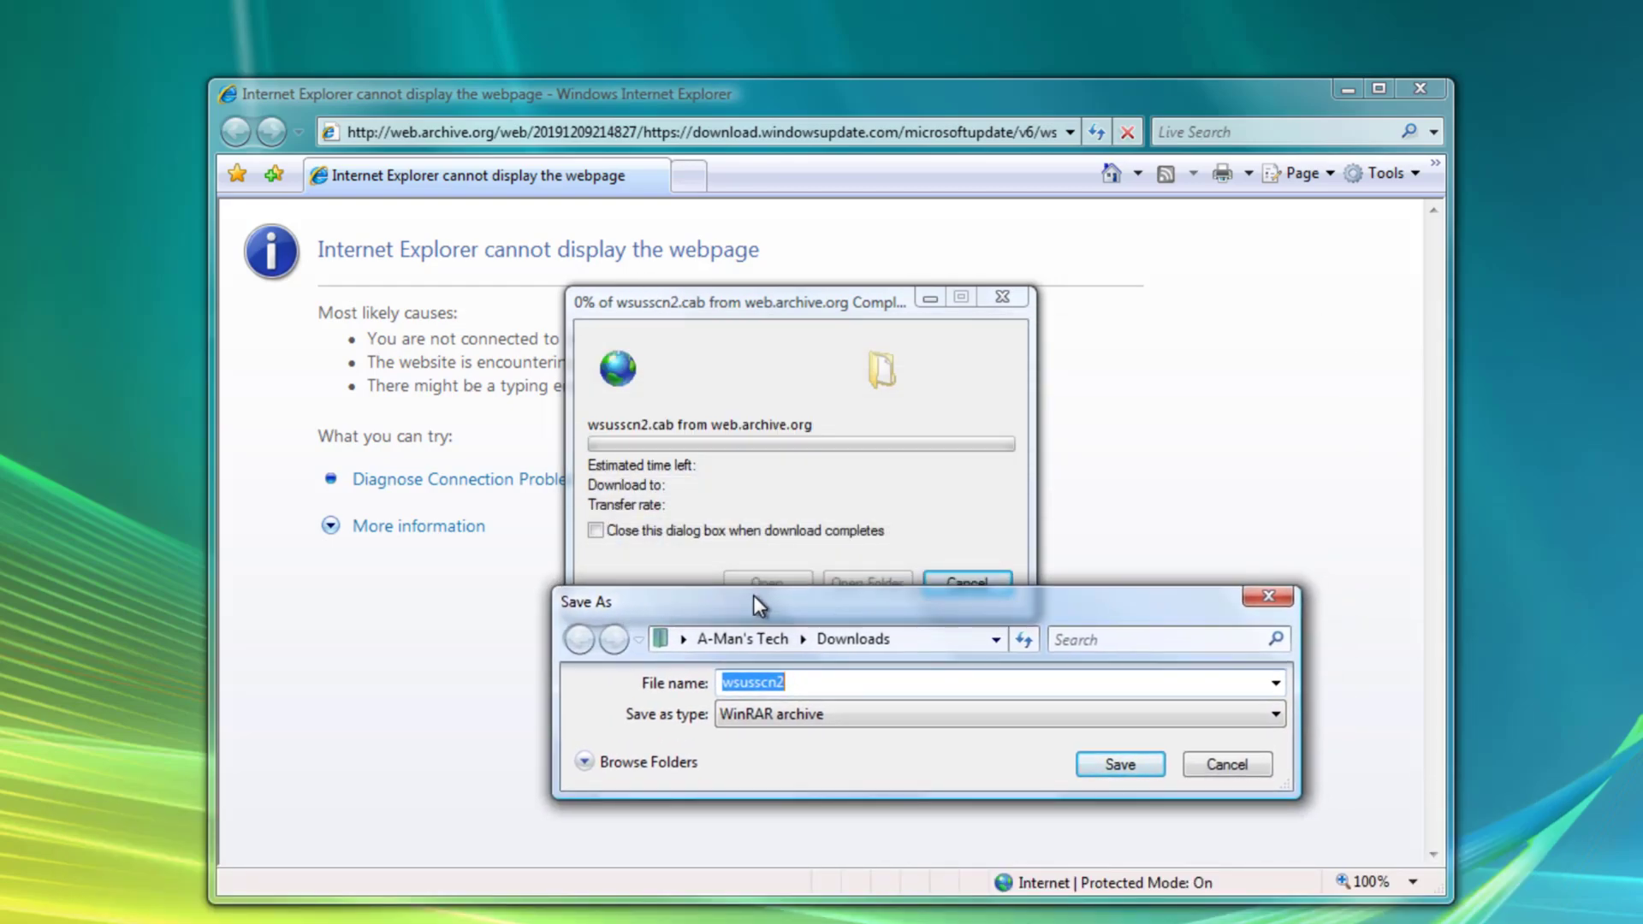
pyautogui.click(1221, 765)
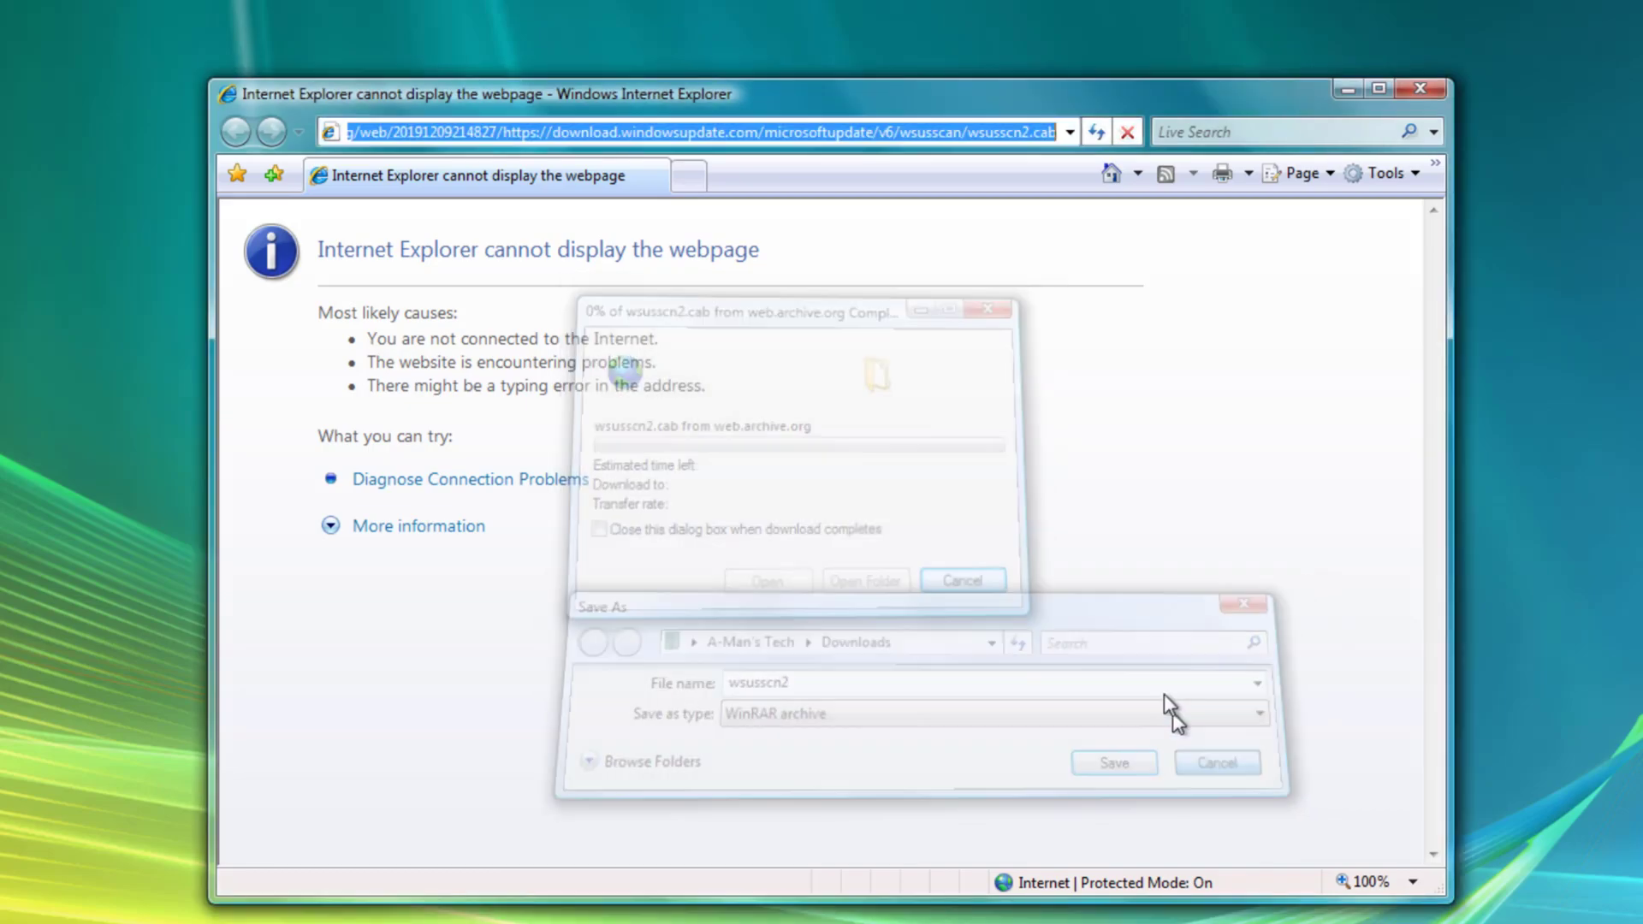
pyautogui.click(1434, 92)
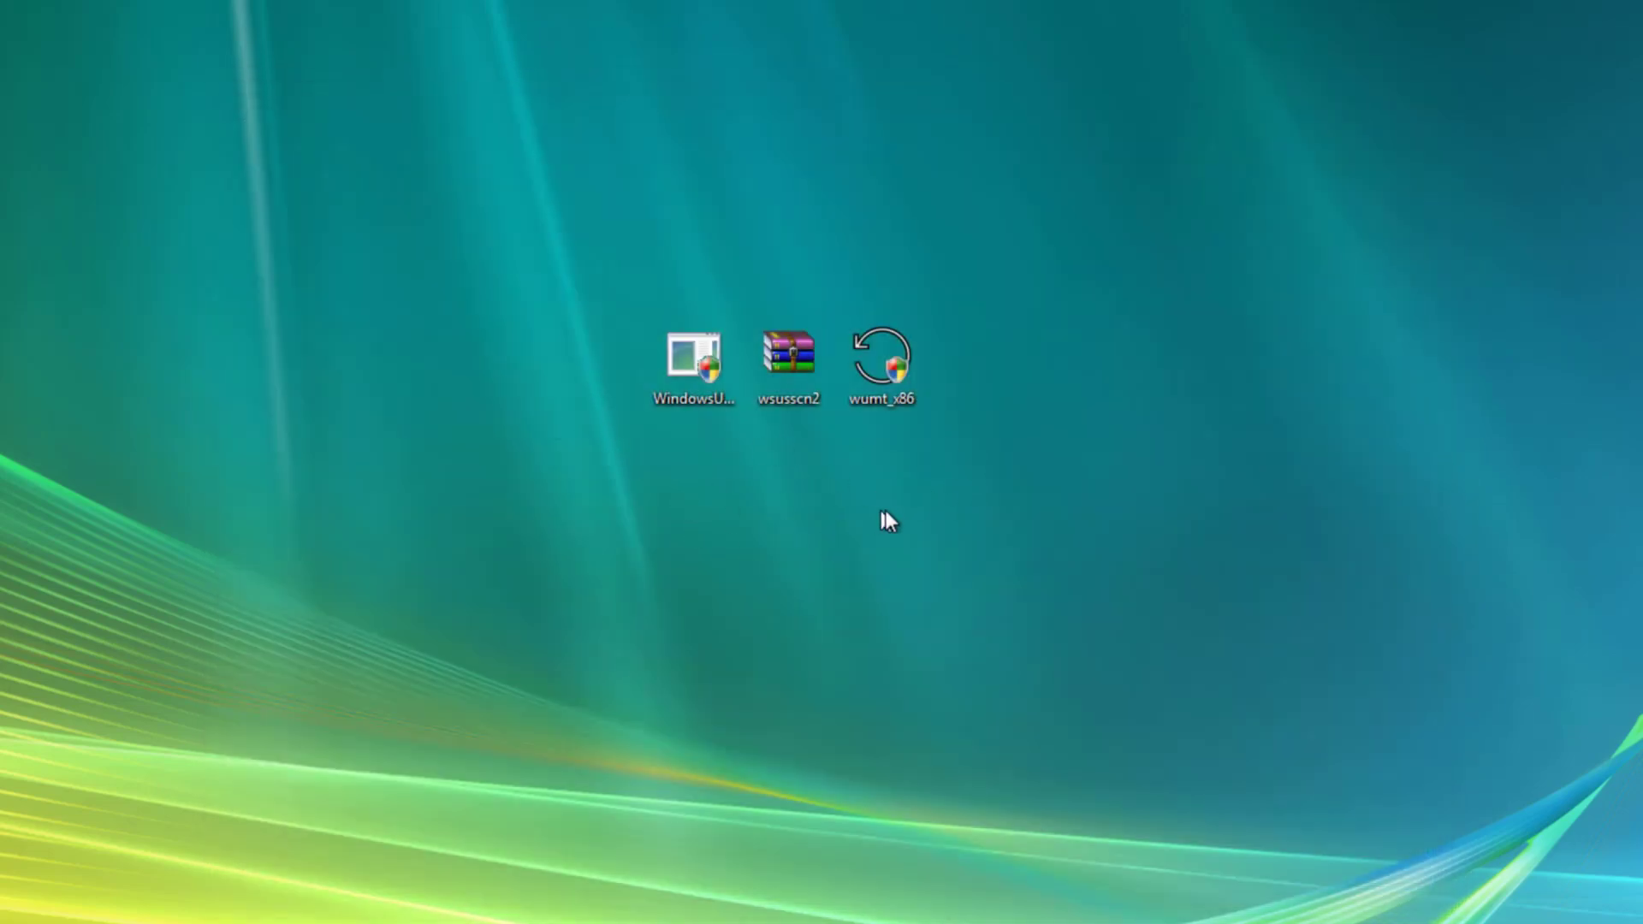
# - Run wumt_x86 from the desktop, allowing it in the User Account Control prompt
pyautogui.doubleClick(876, 377)
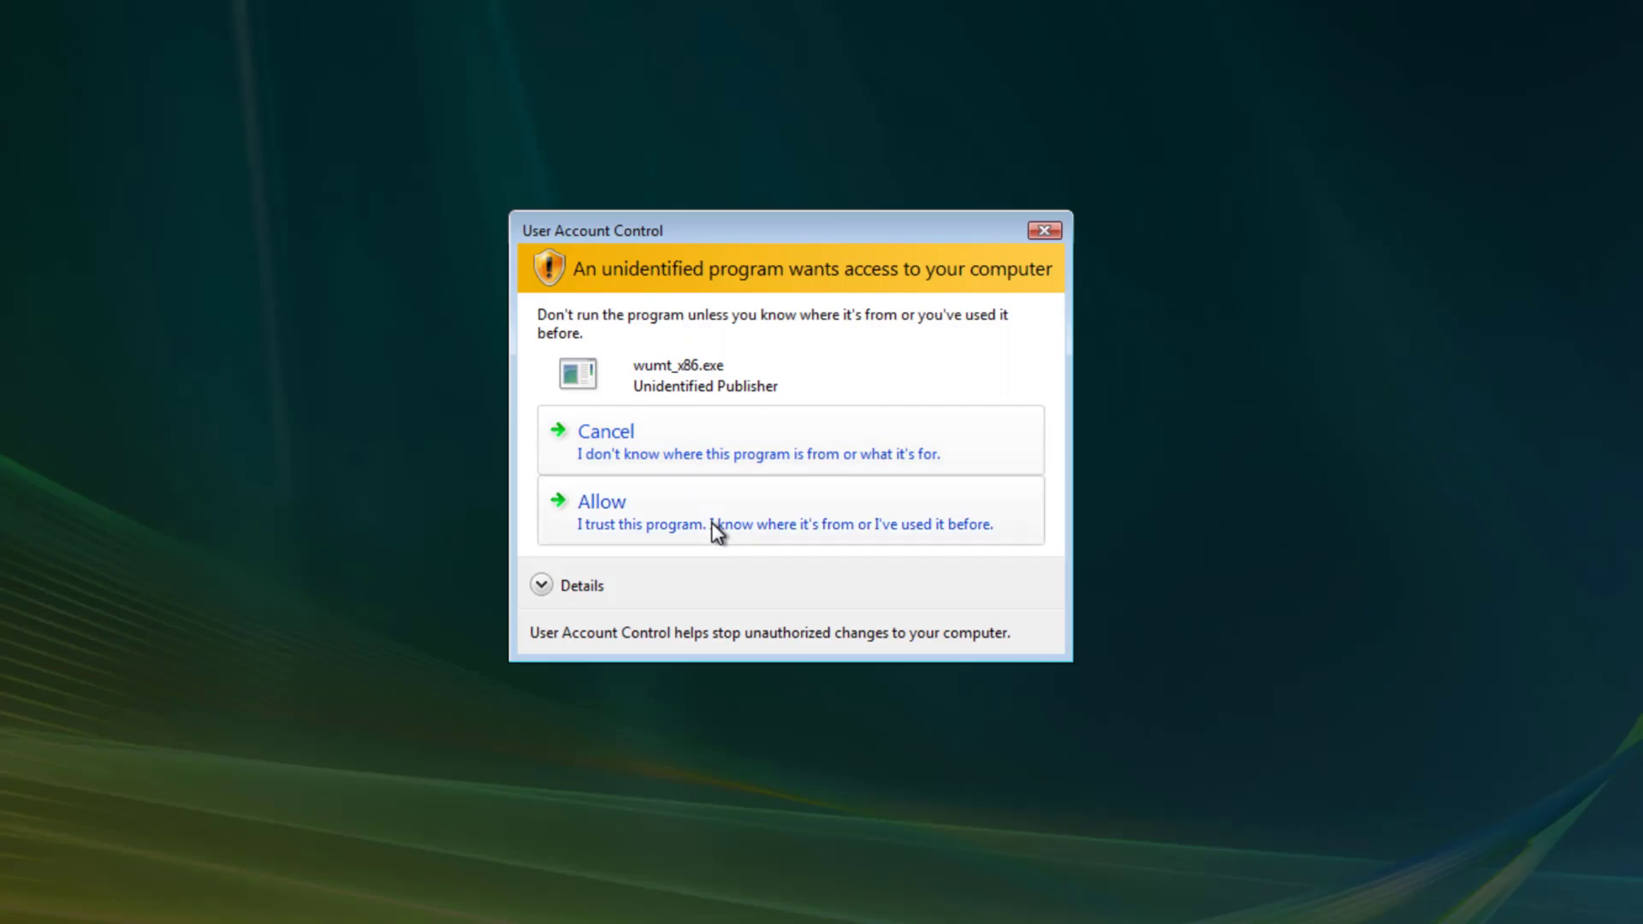
pyautogui.click(700, 534)
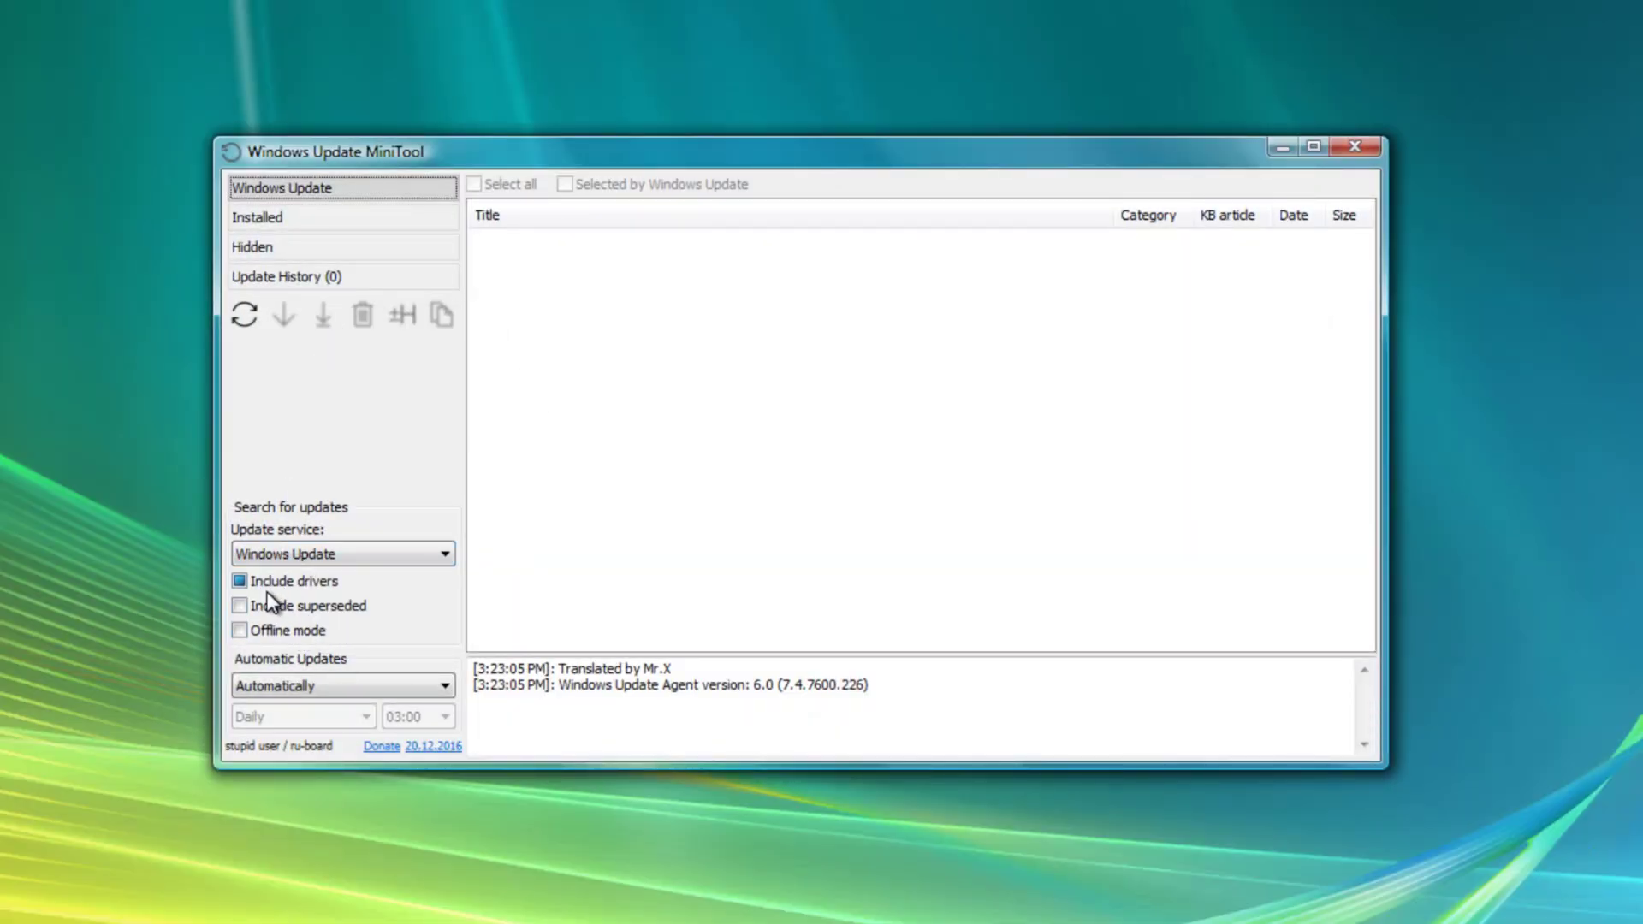
# - Enable Offline mode and search, listing 64 Windows Vista updates from wsusscn2.cab
pyautogui.click(306, 633)
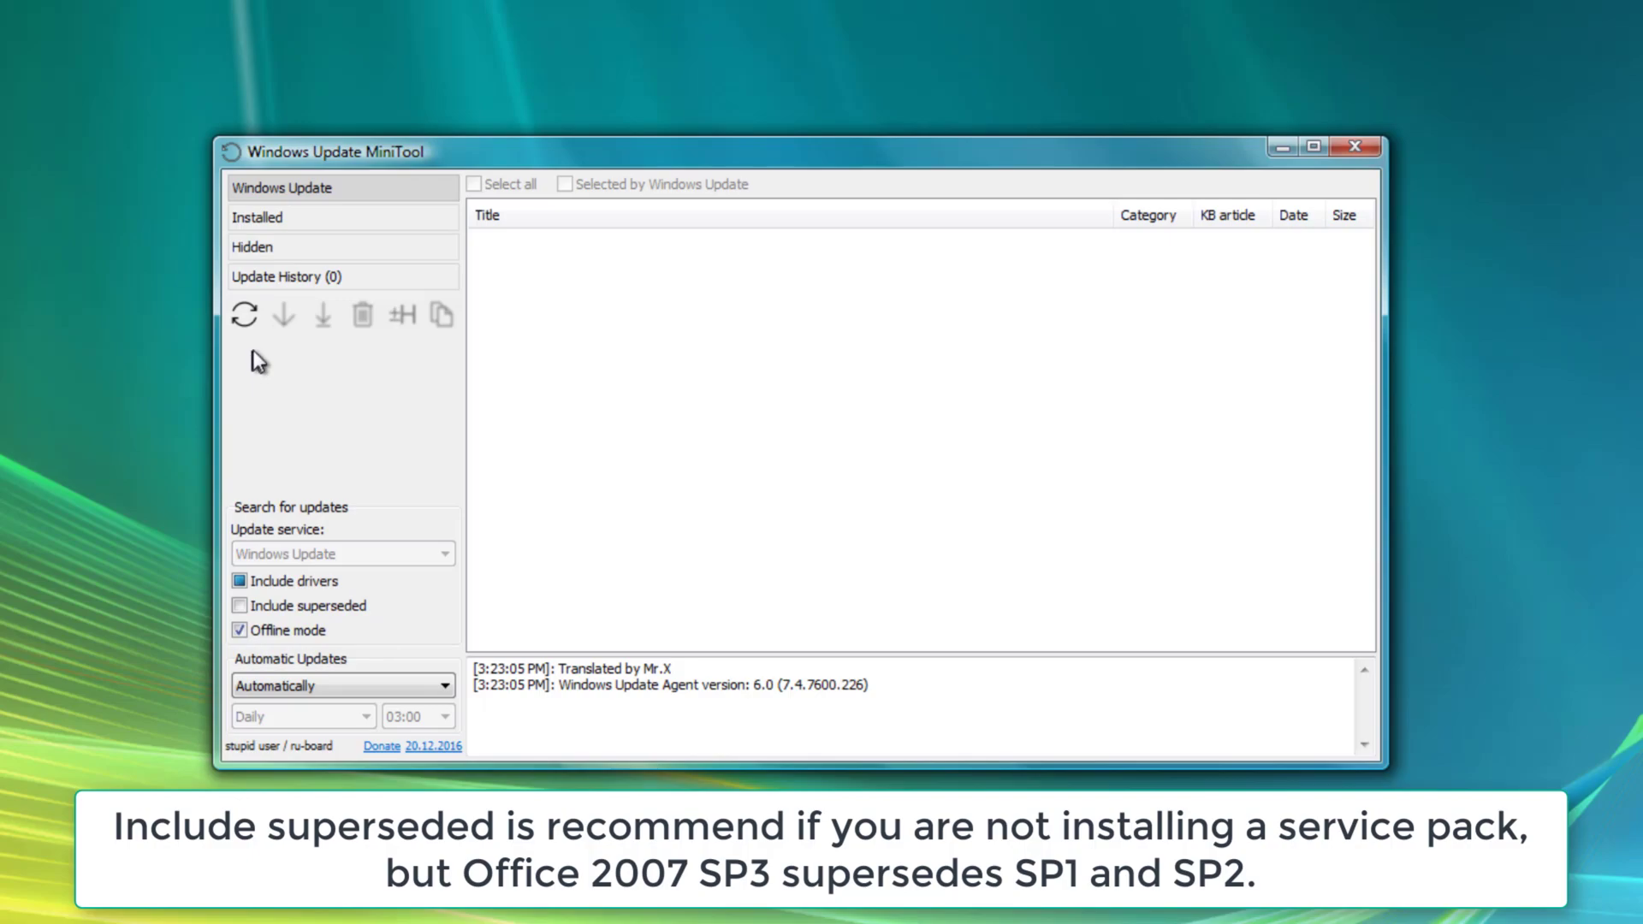
pyautogui.click(243, 318)
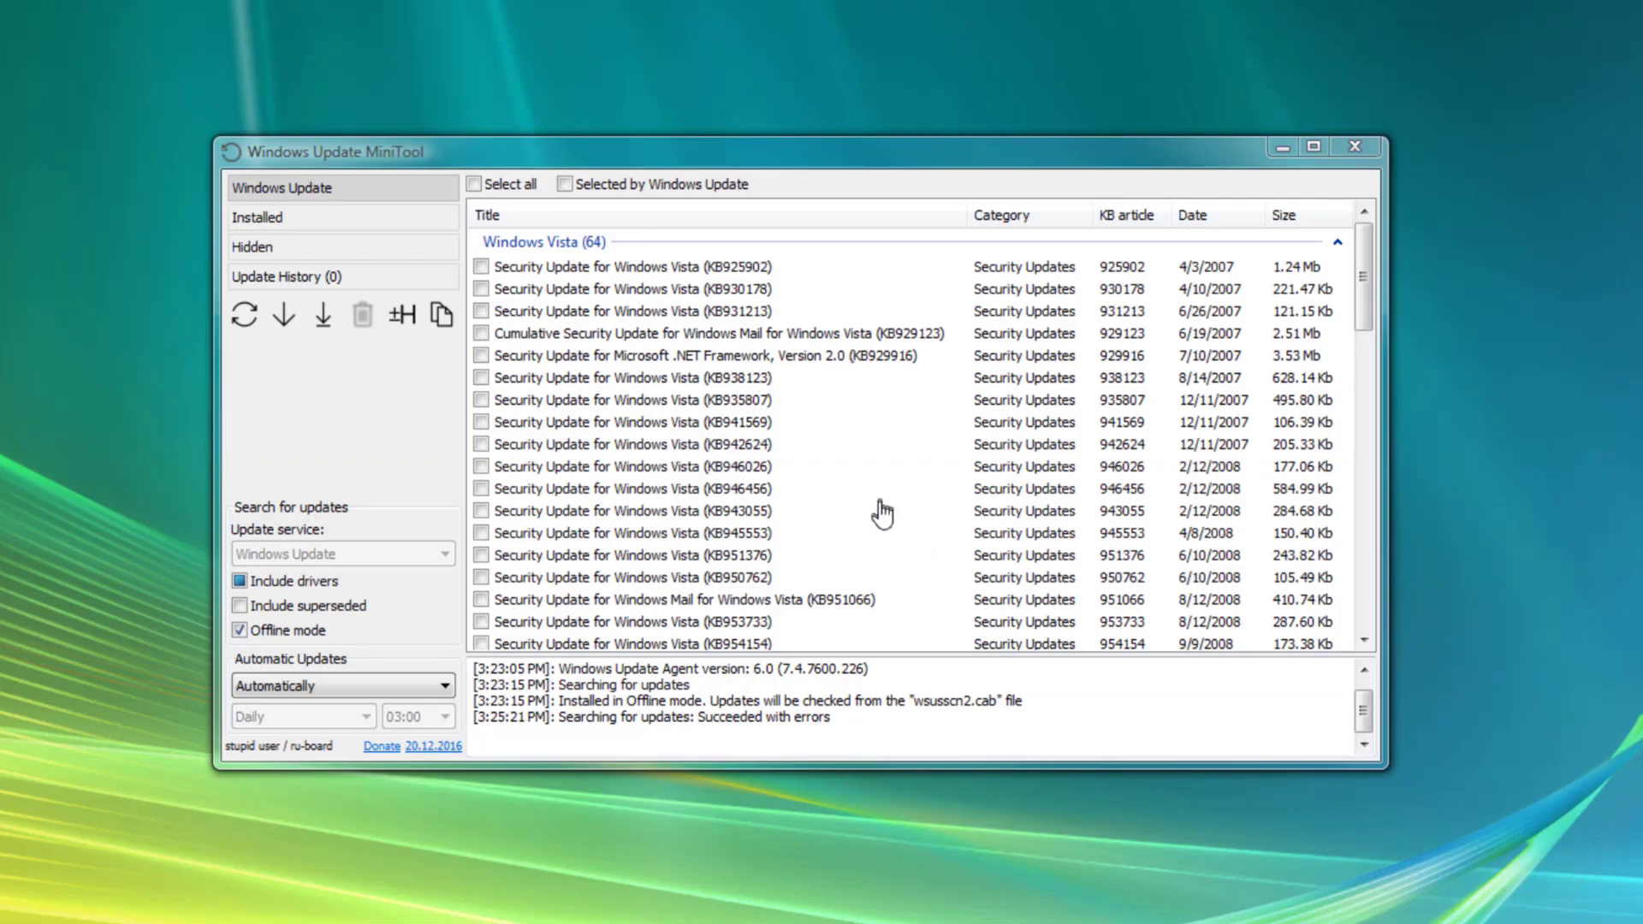
pyautogui.moveTo(1367, 291); pyautogui.dragTo(1383, 625)
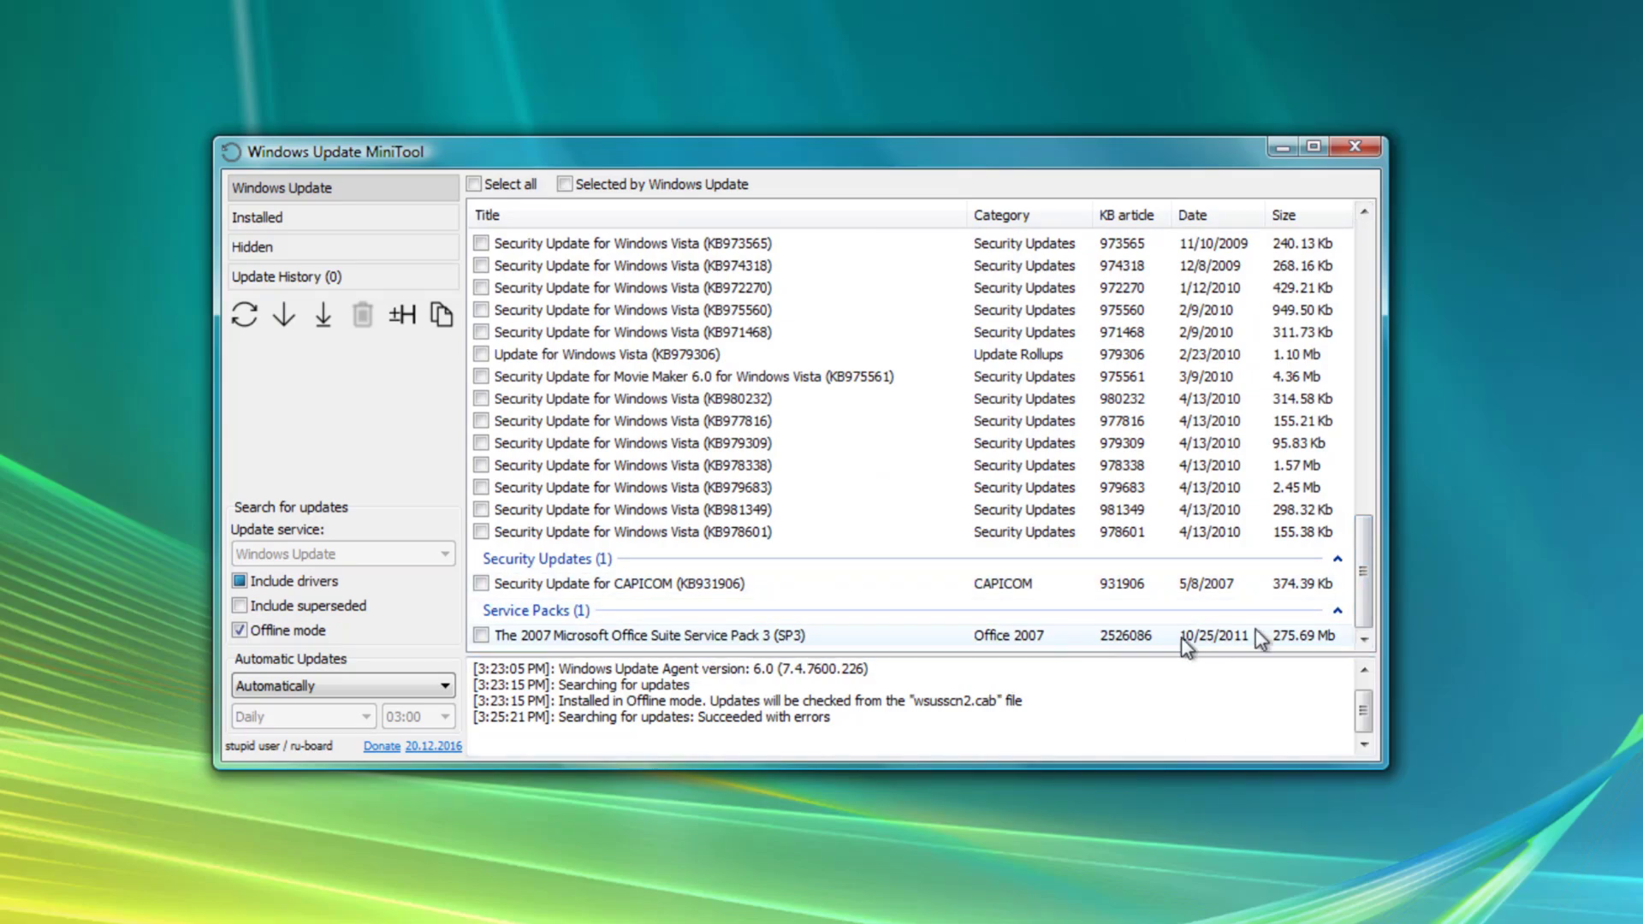
pyautogui.moveTo(1360, 568); pyautogui.dragTo(1346, 291)
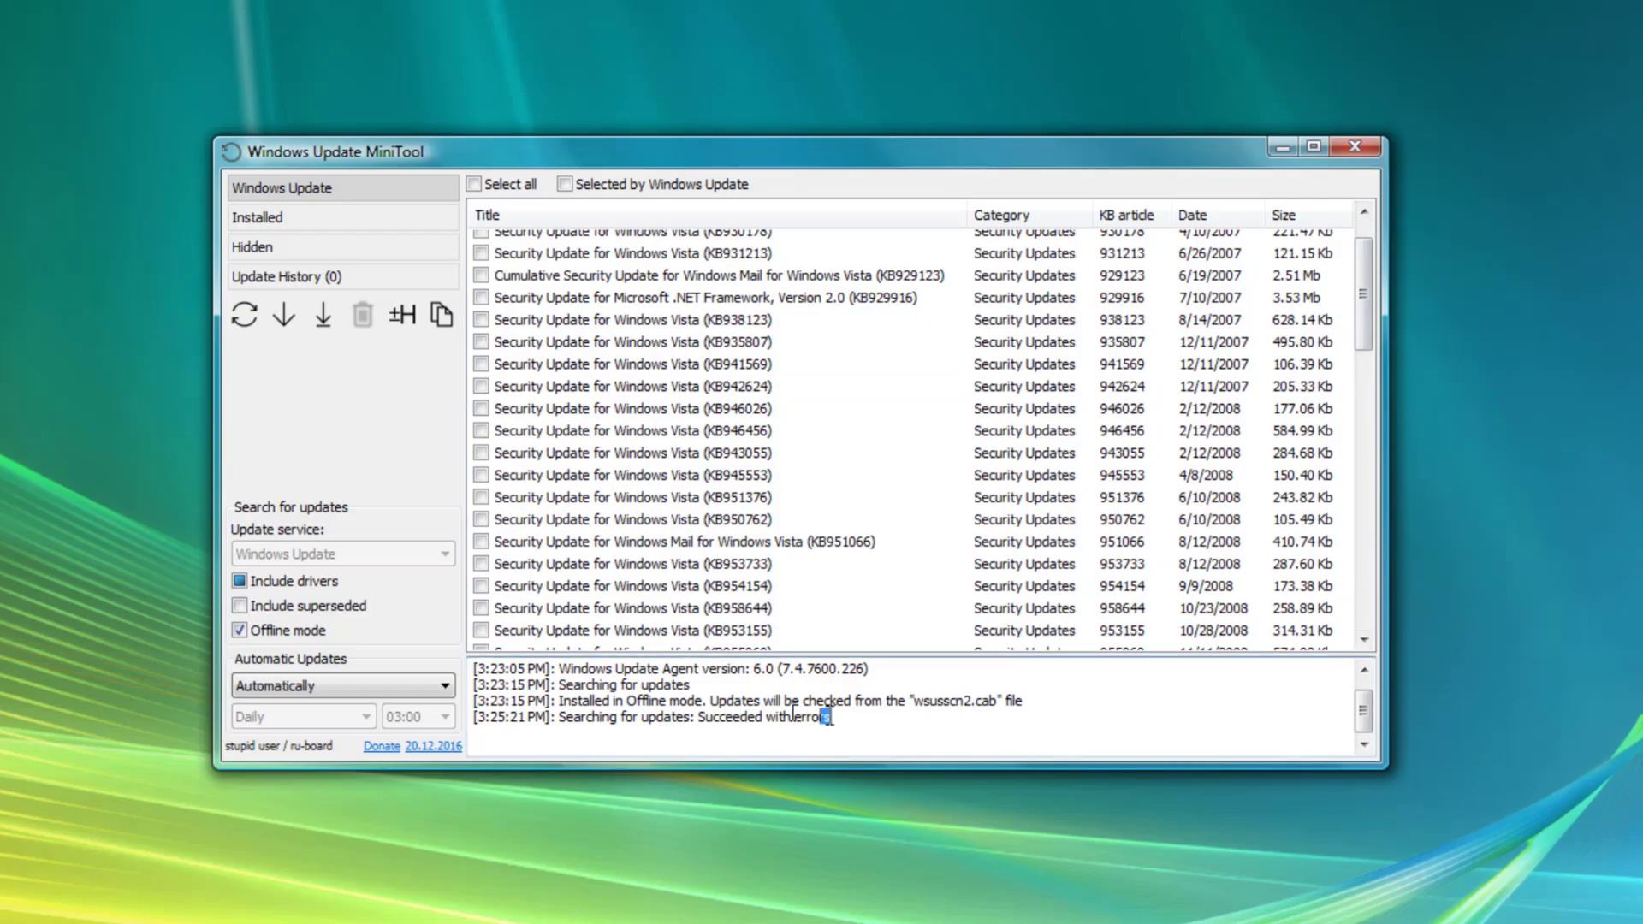
pyautogui.moveTo(832, 717); pyautogui.dragTo(676, 723)
pyautogui.click(476, 726)
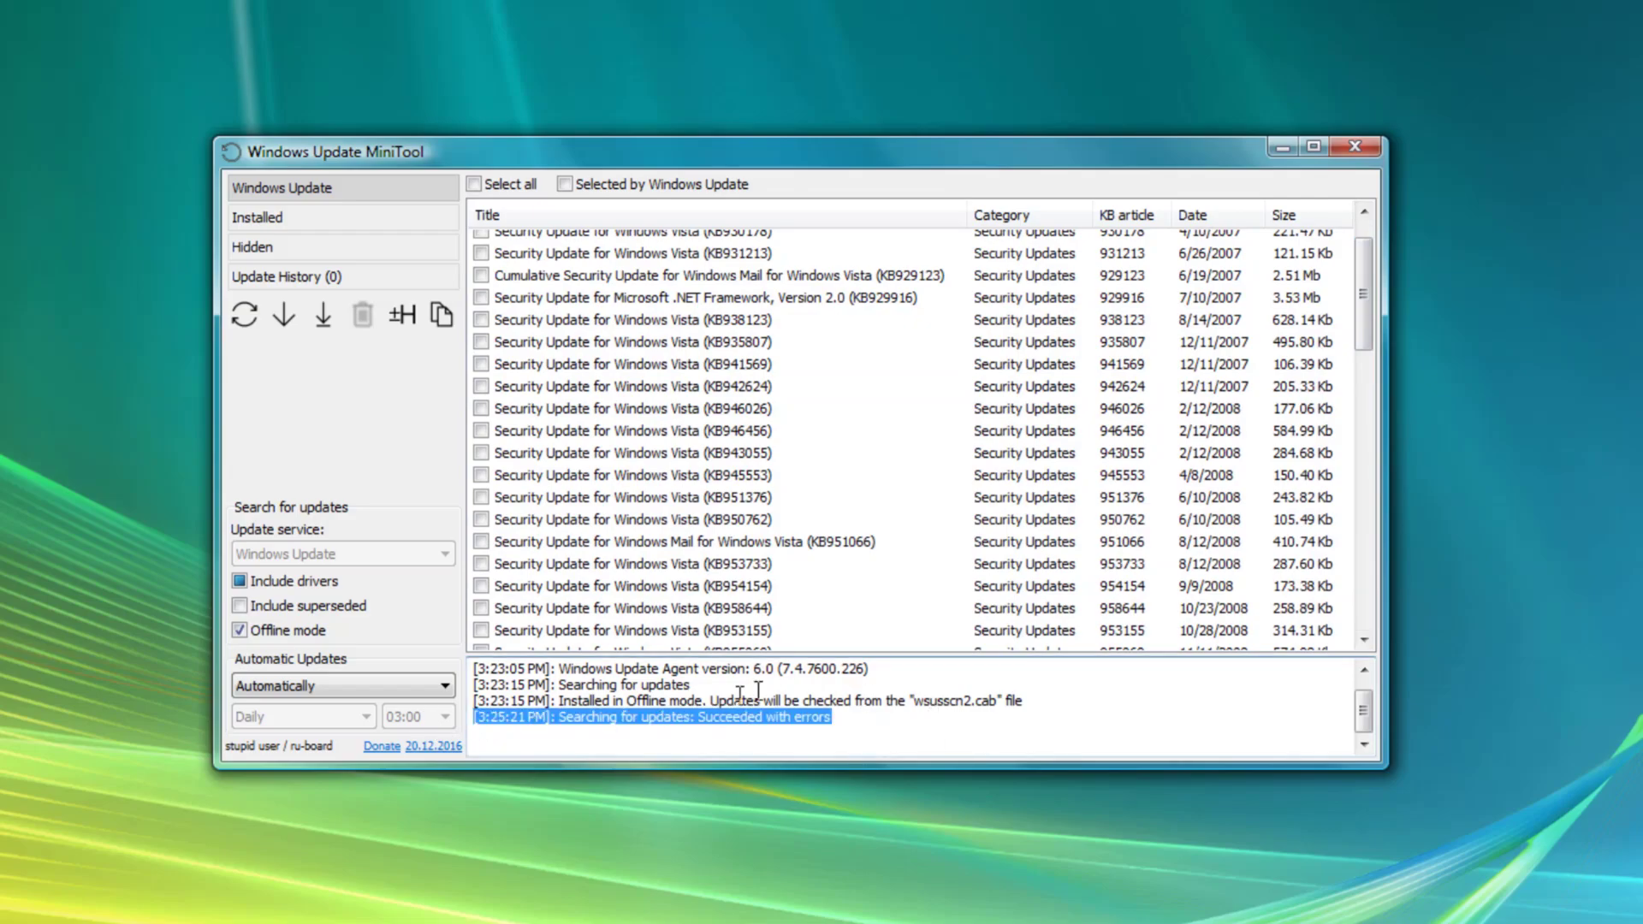
pyautogui.moveTo(877, 717); pyautogui.dragTo(514, 717)
pyautogui.click(928, 749)
pyautogui.scroll(1, 928, 736)
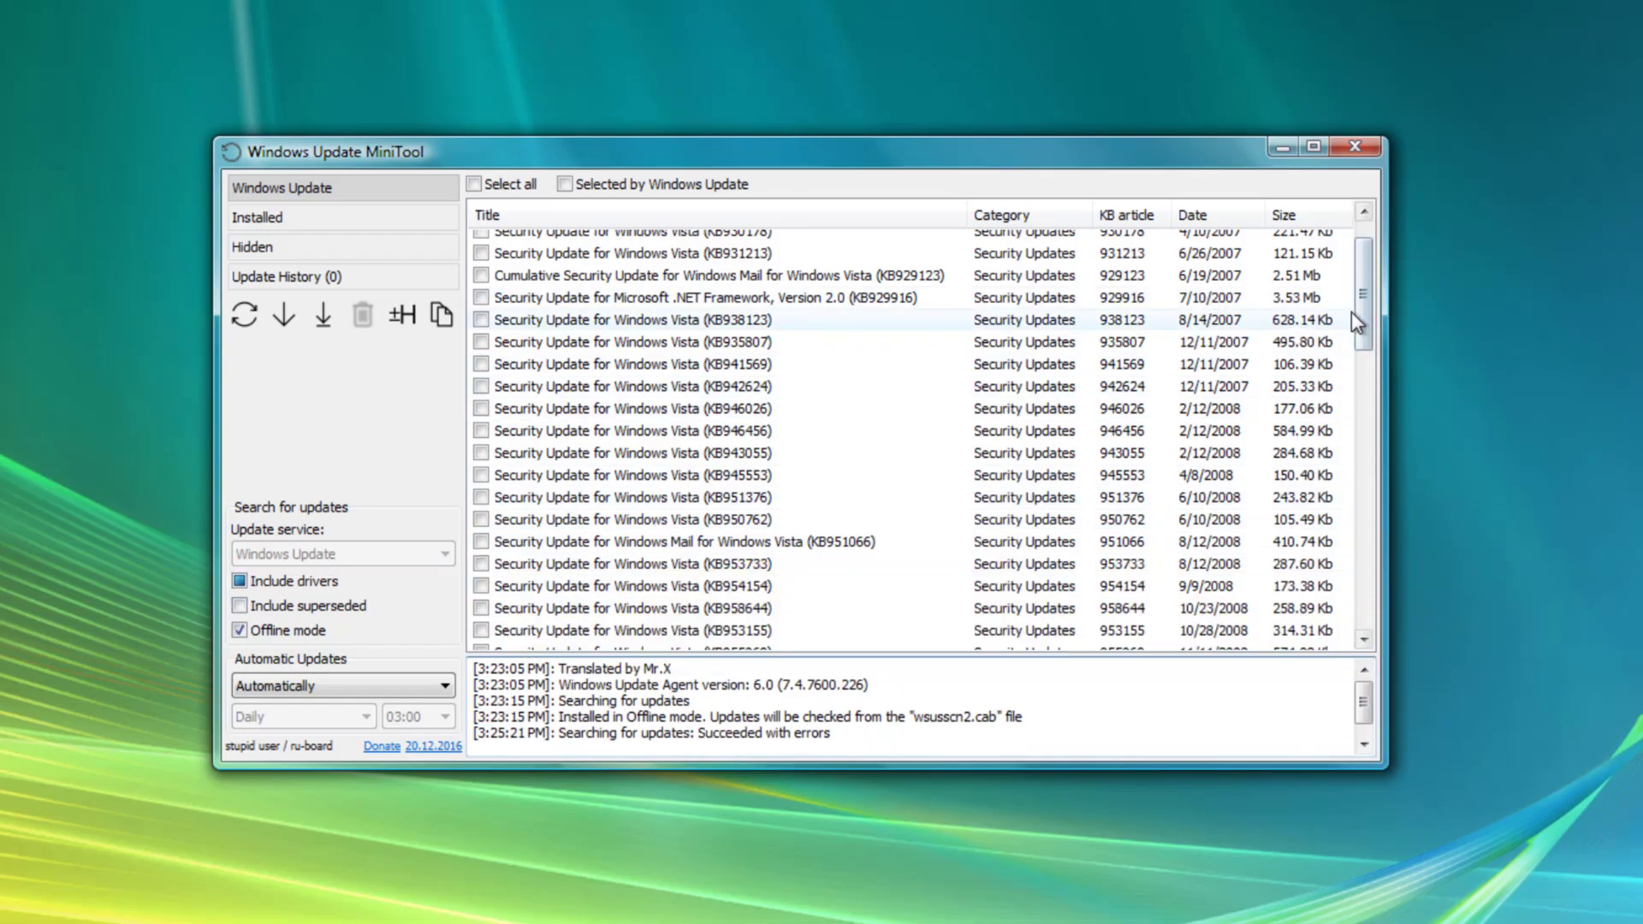
pyautogui.moveTo(1355, 311); pyautogui.dragTo(1354, 586)
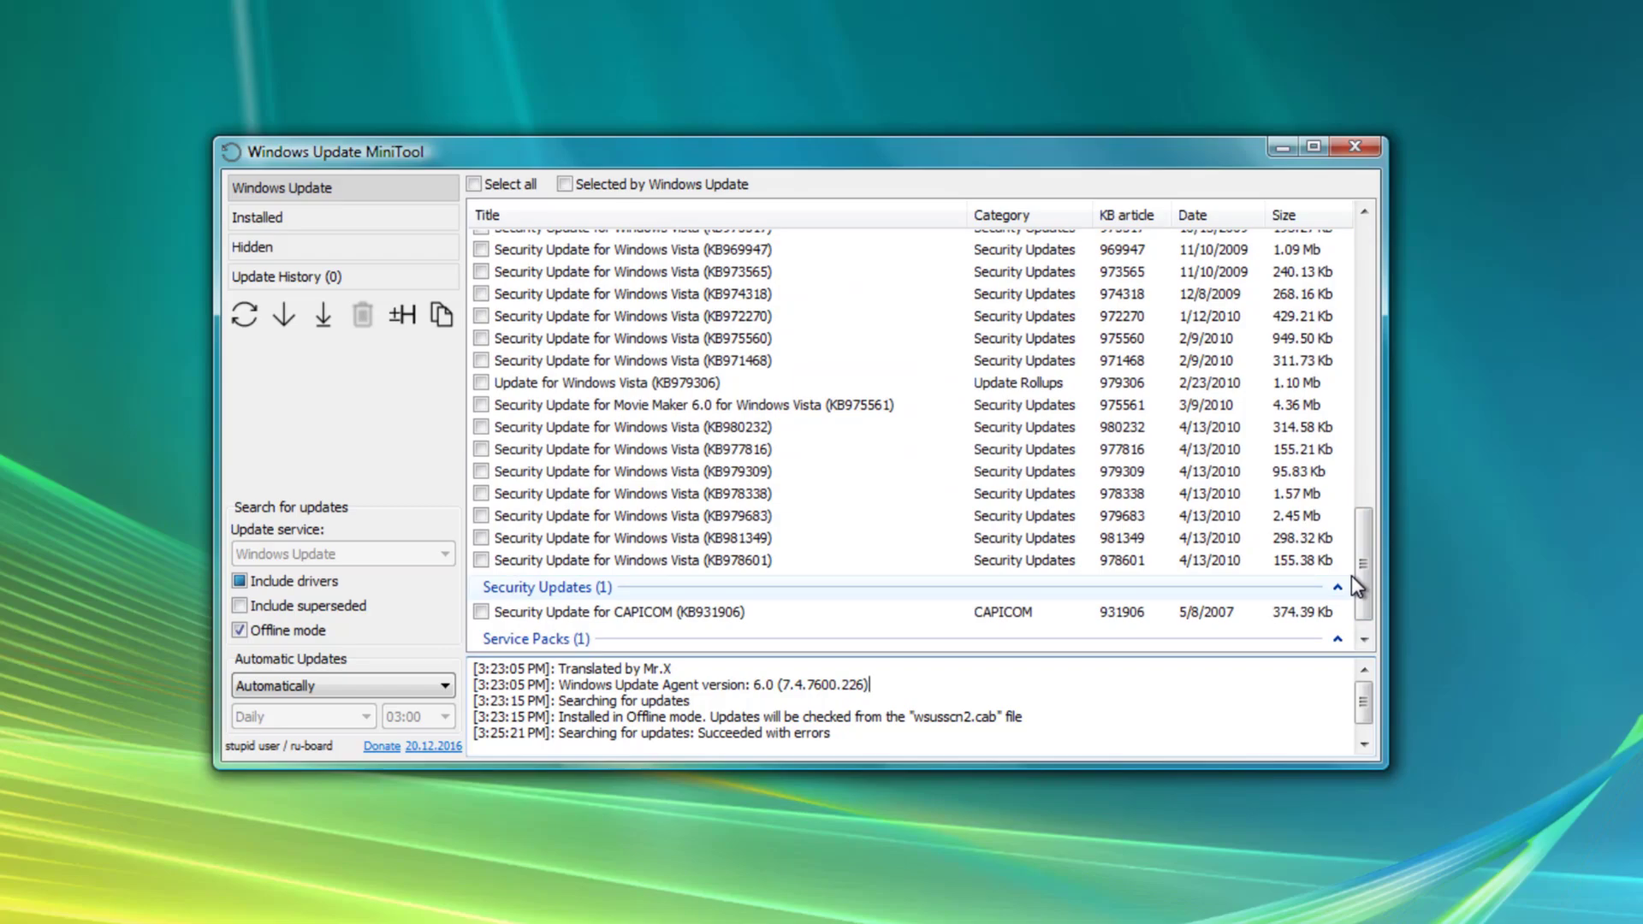
pyautogui.moveTo(1264, 488)
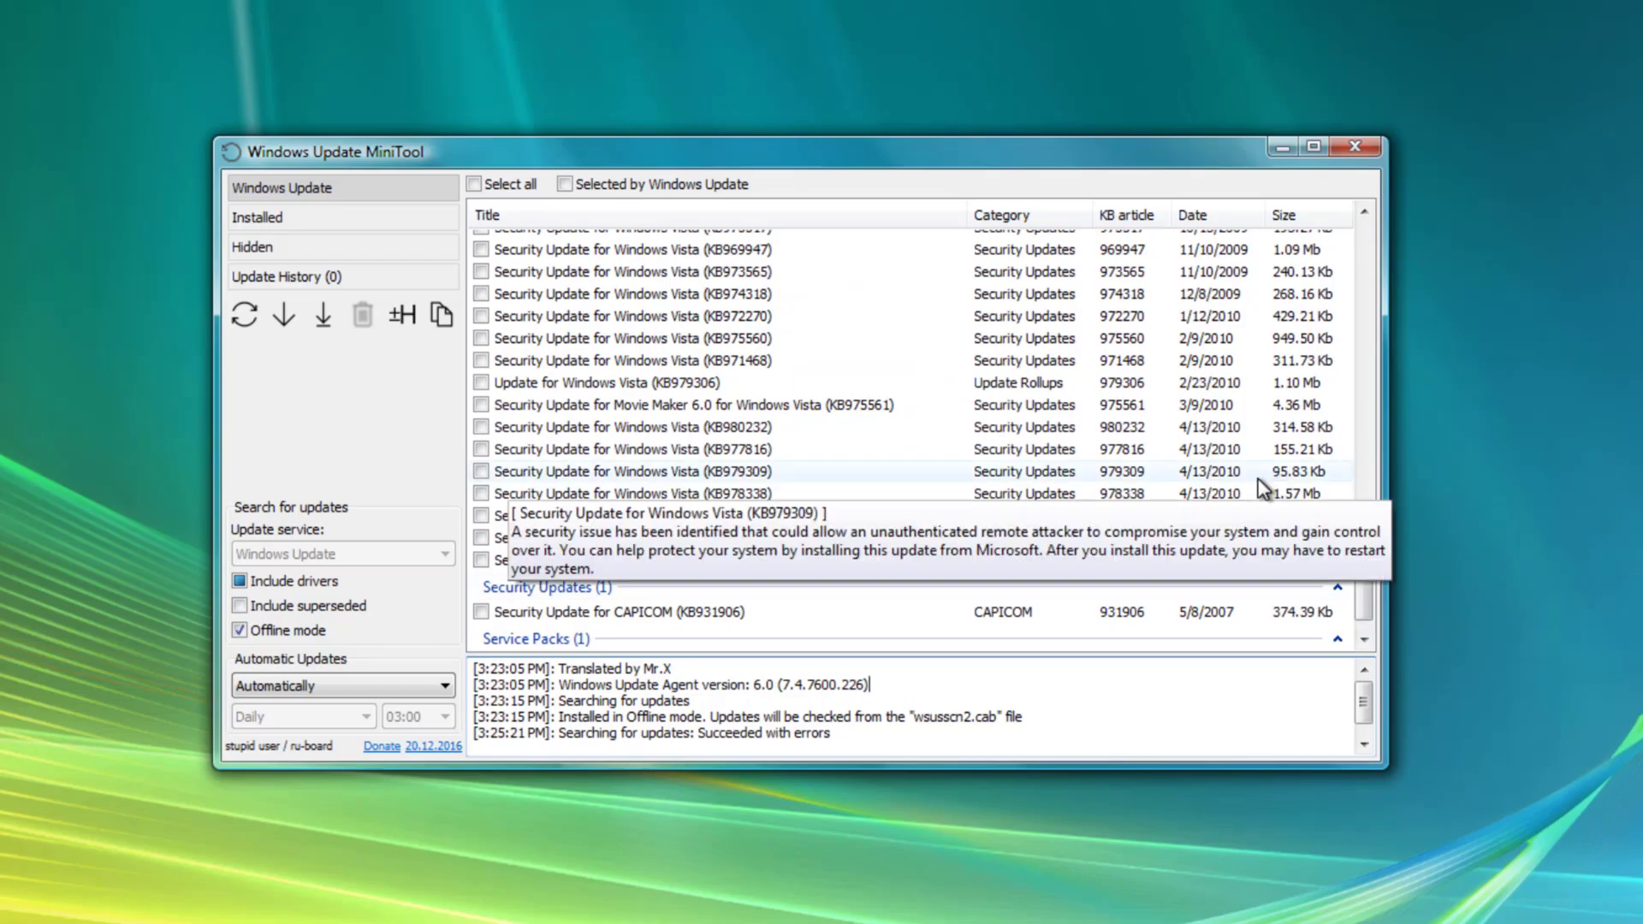
pyautogui.moveTo(1362, 538); pyautogui.dragTo(1343, 243)
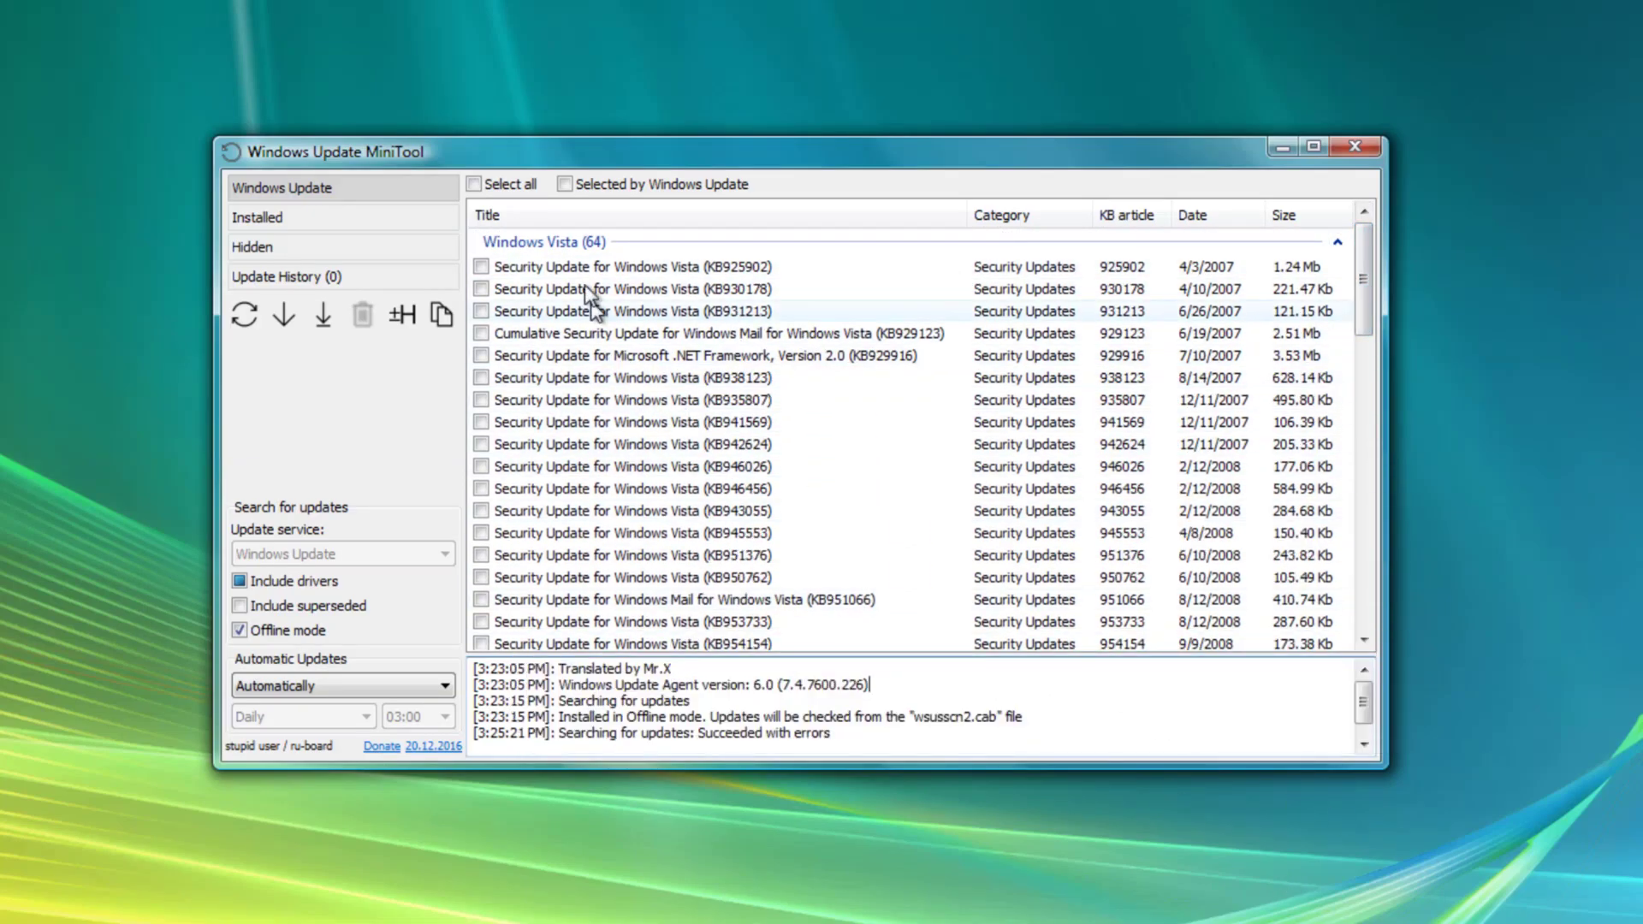
# - Tick 'Selected by Windows Update' and scroll the list to review the ticked updates
pyautogui.click(653, 186)
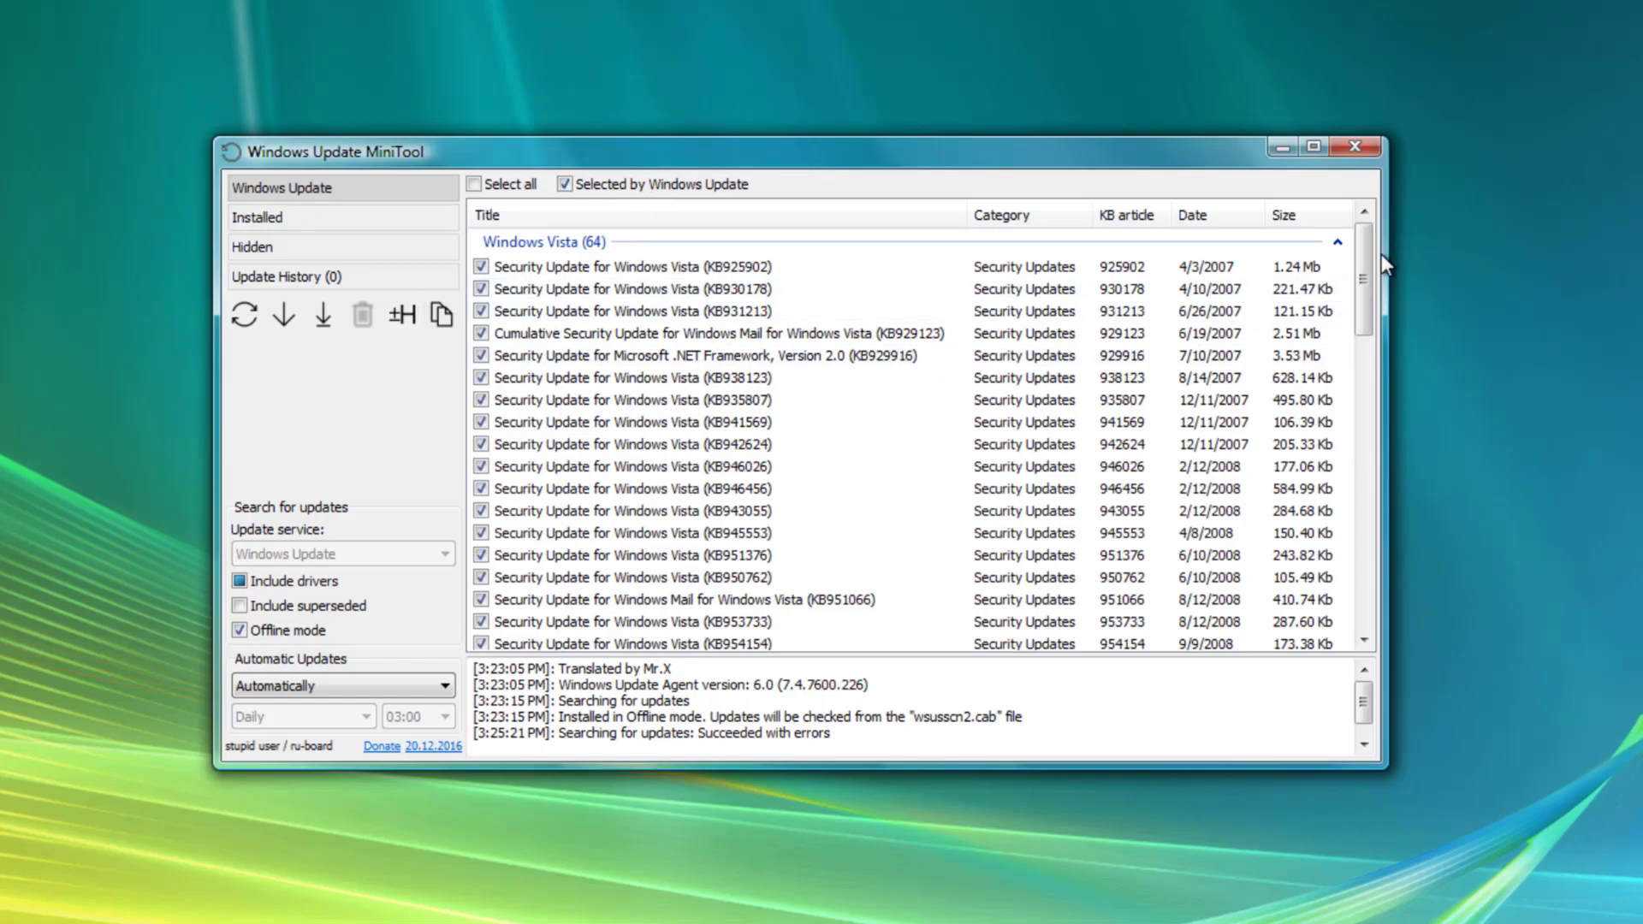
pyautogui.moveTo(1366, 257); pyautogui.dragTo(1398, 547)
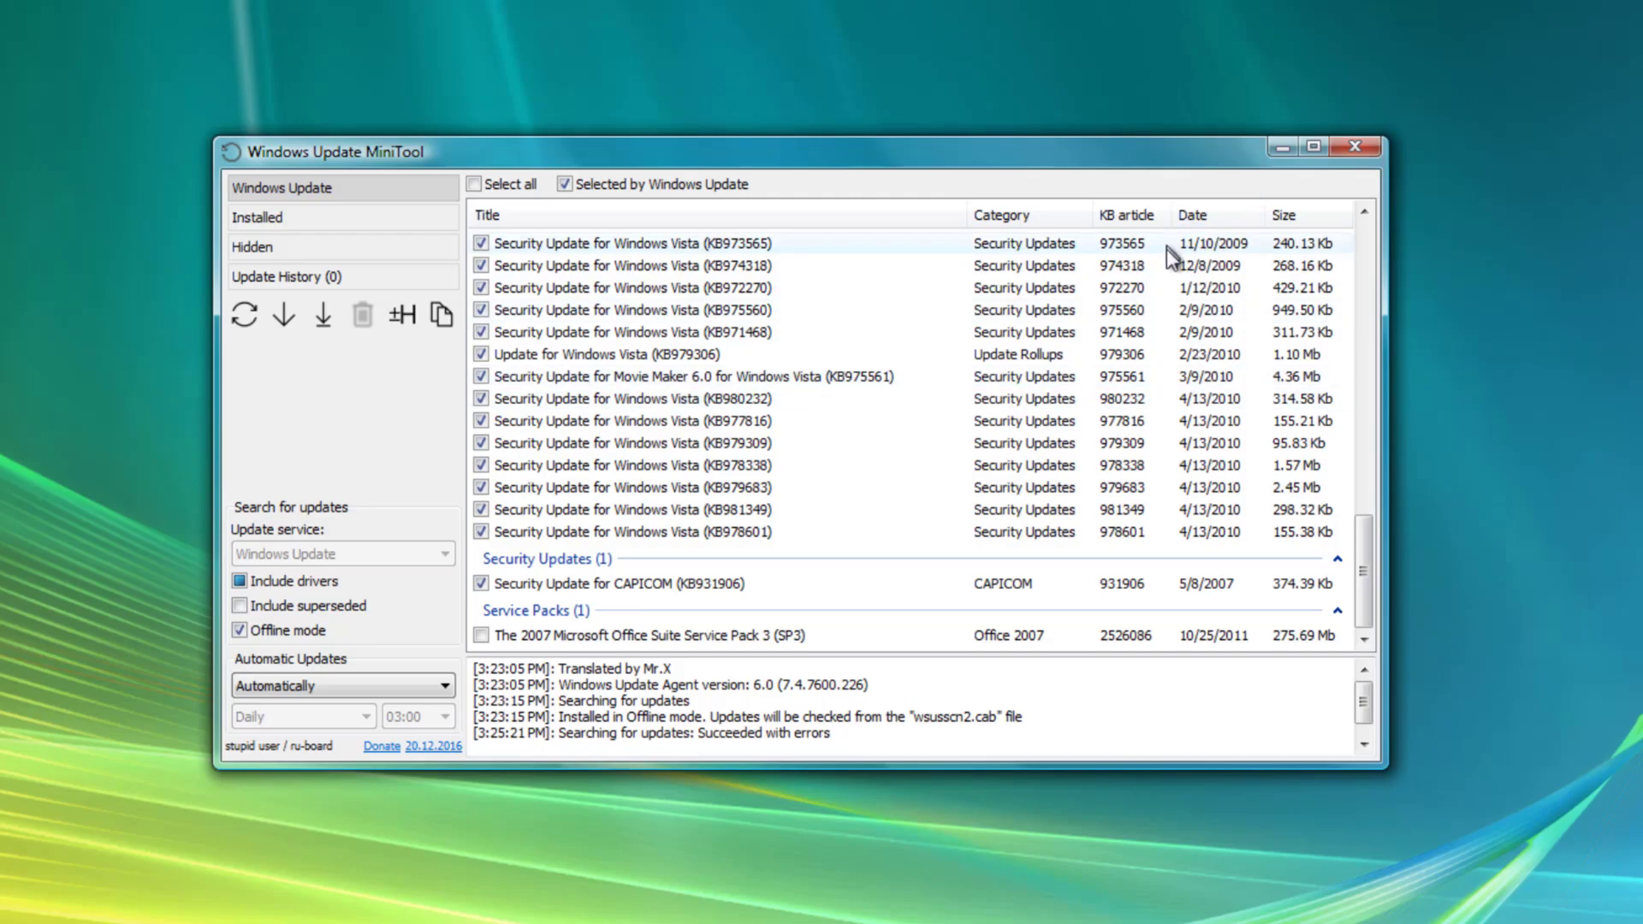
pyautogui.scroll(5, 1199, 393)
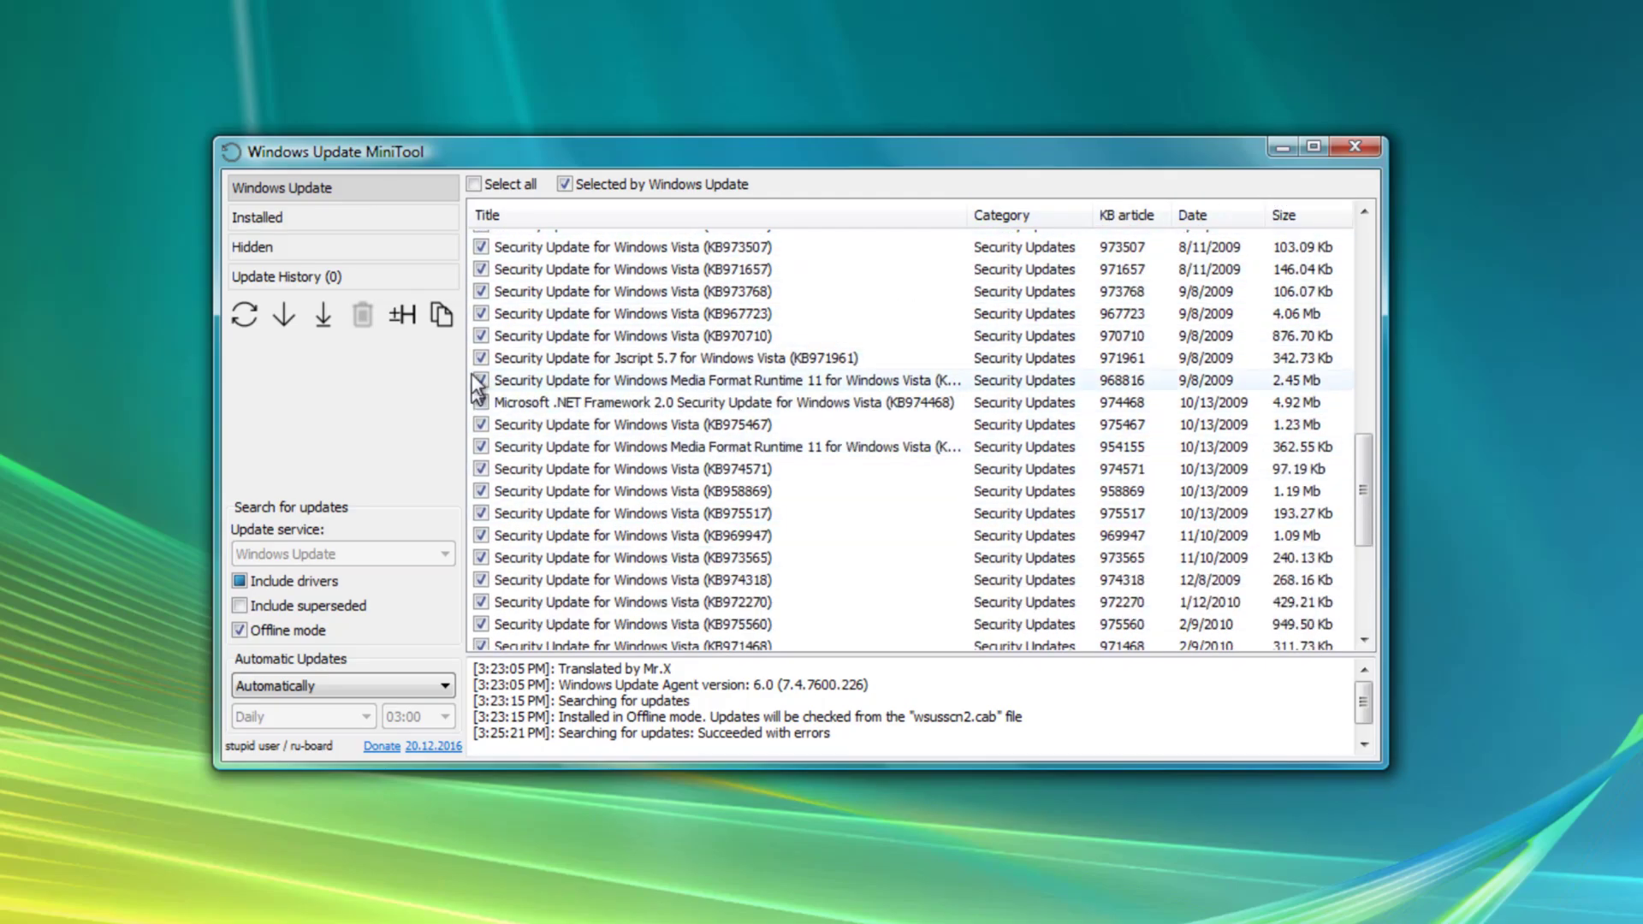
# - Start downloading and installing the 64 ticked updates in Windows Update MiniTool
pyautogui.click(325, 315)
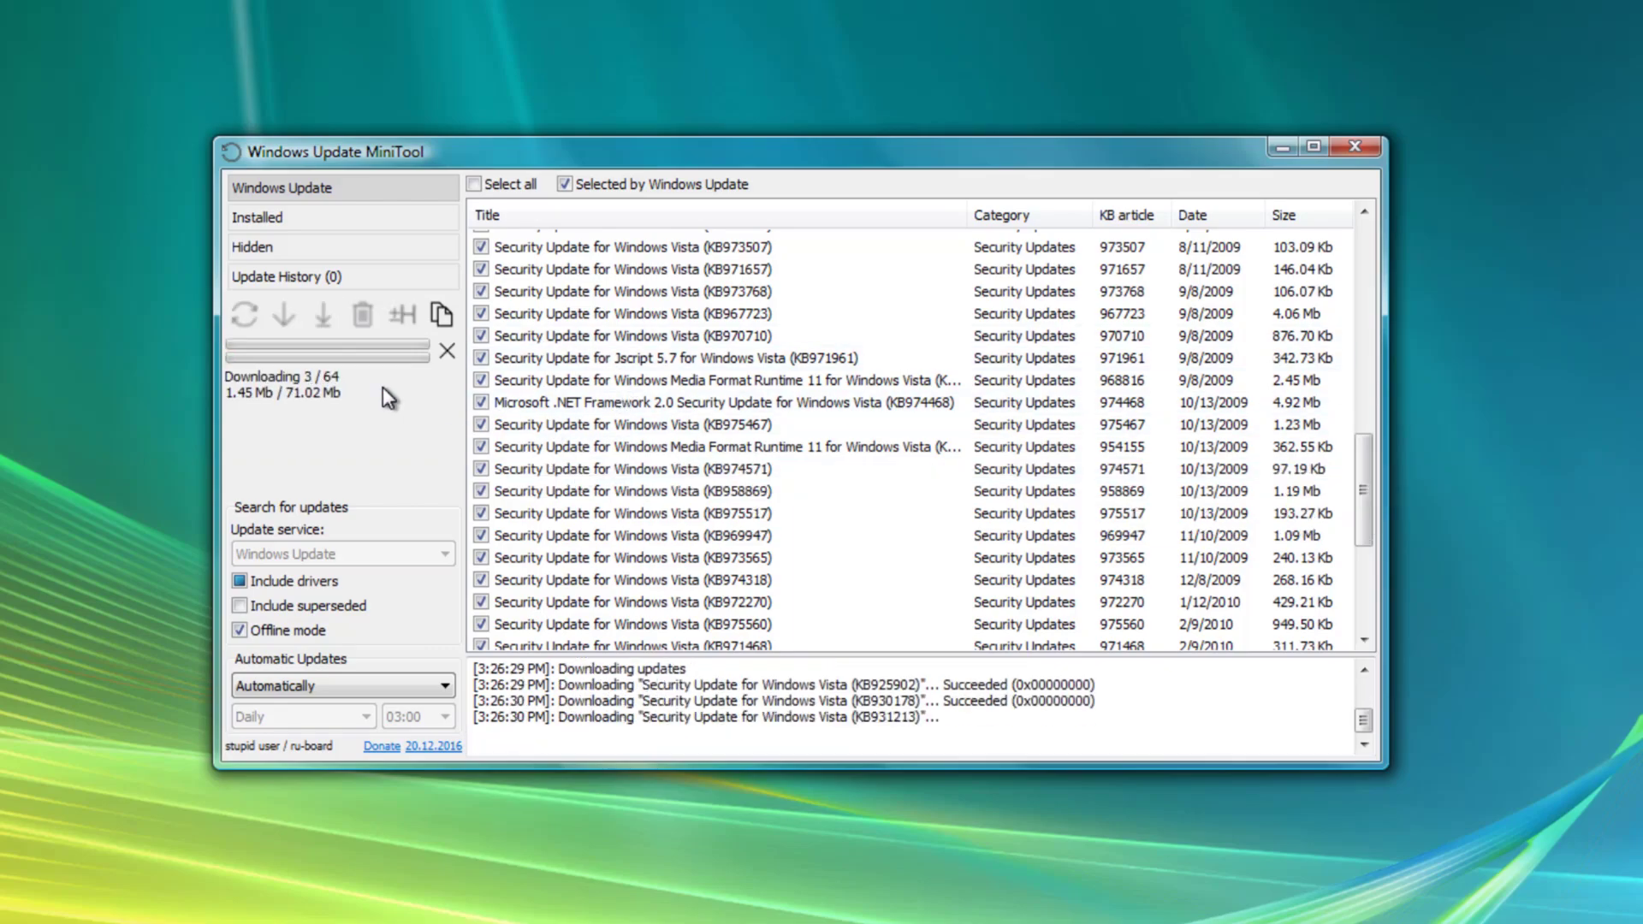